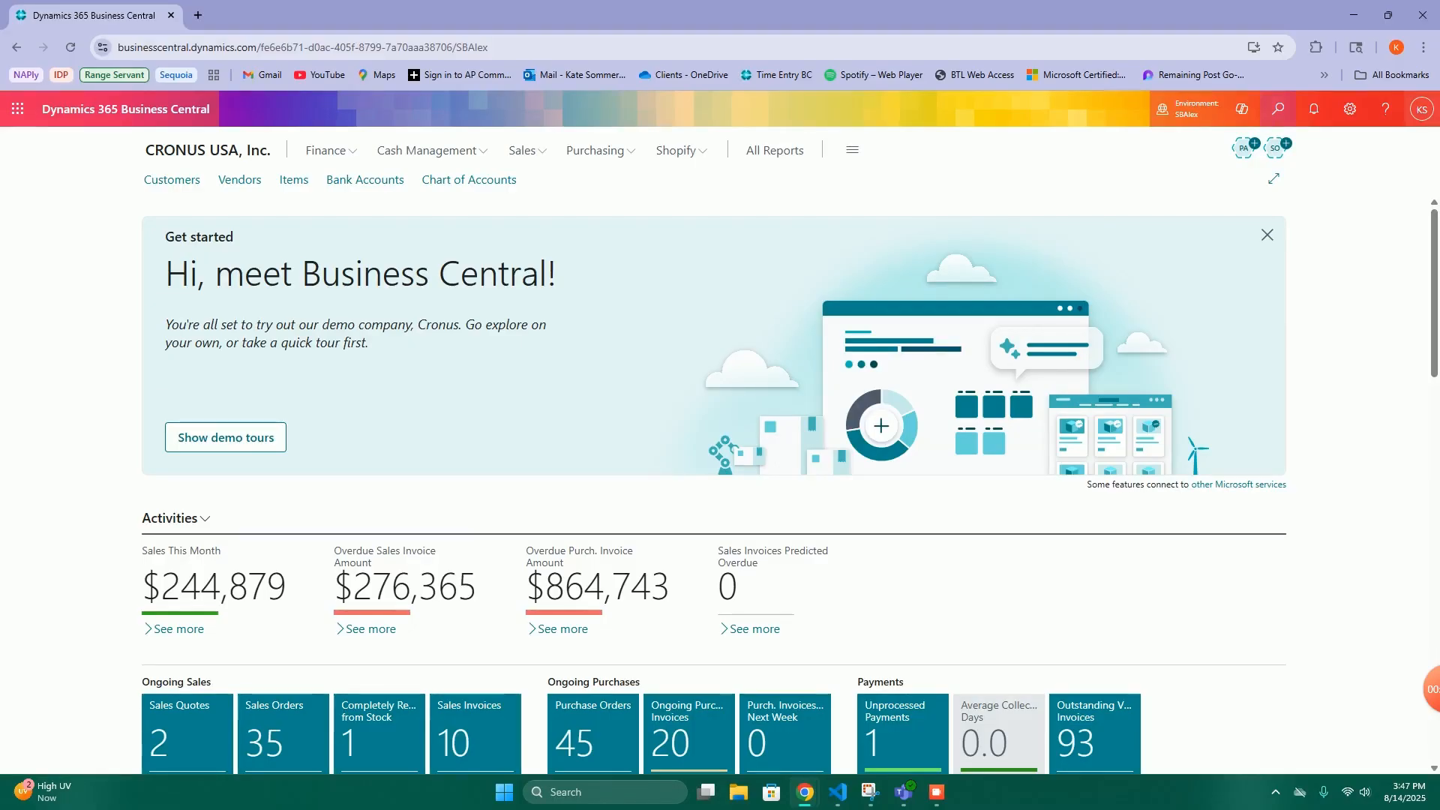
- Search for the Dynamic Ship Freight Prices page, open it and set the first line's sales type to All Customers
key("alt+q")
type("freigth pr")
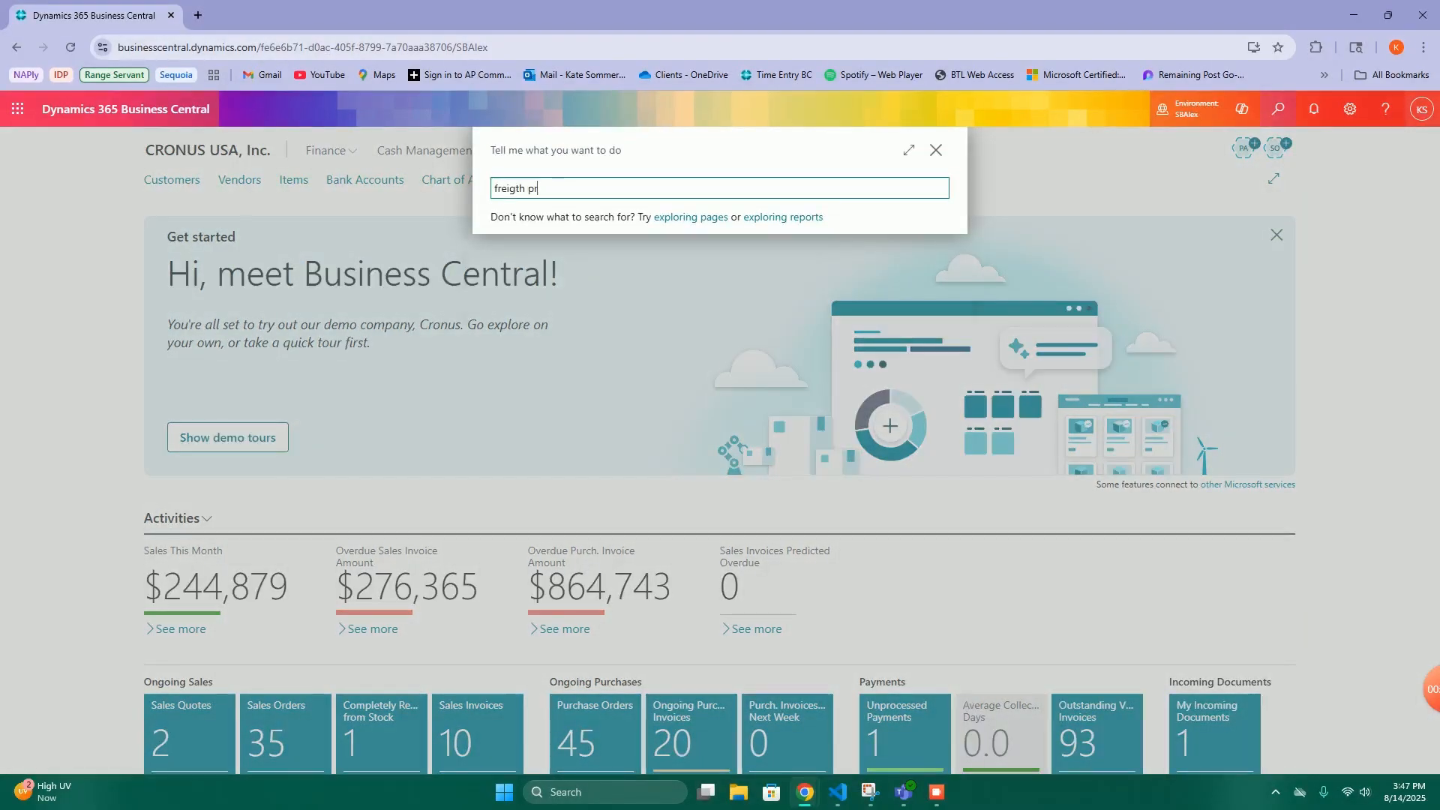
type("ice")
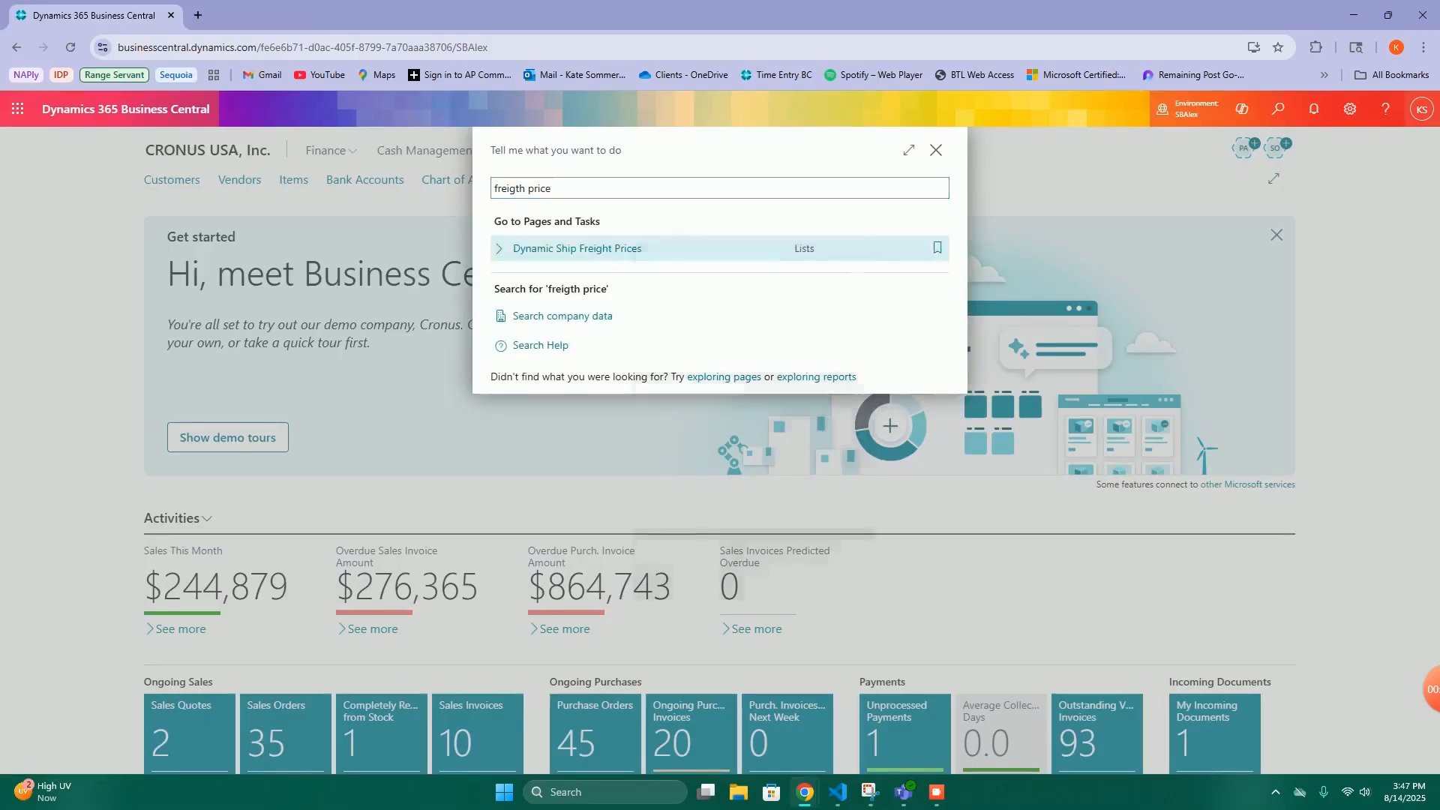
right_click(634, 244)
left_click(600, 248)
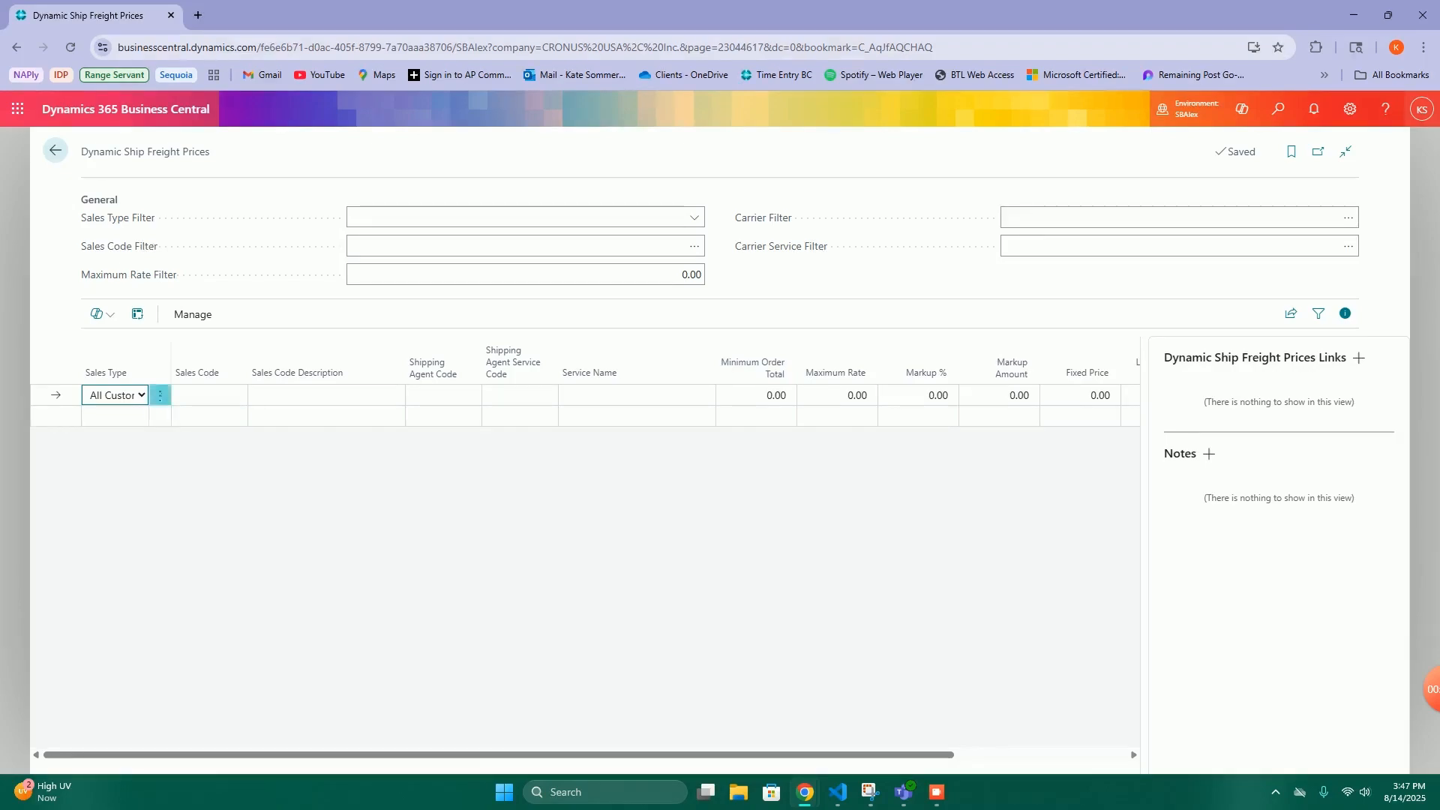
left_click(141, 395)
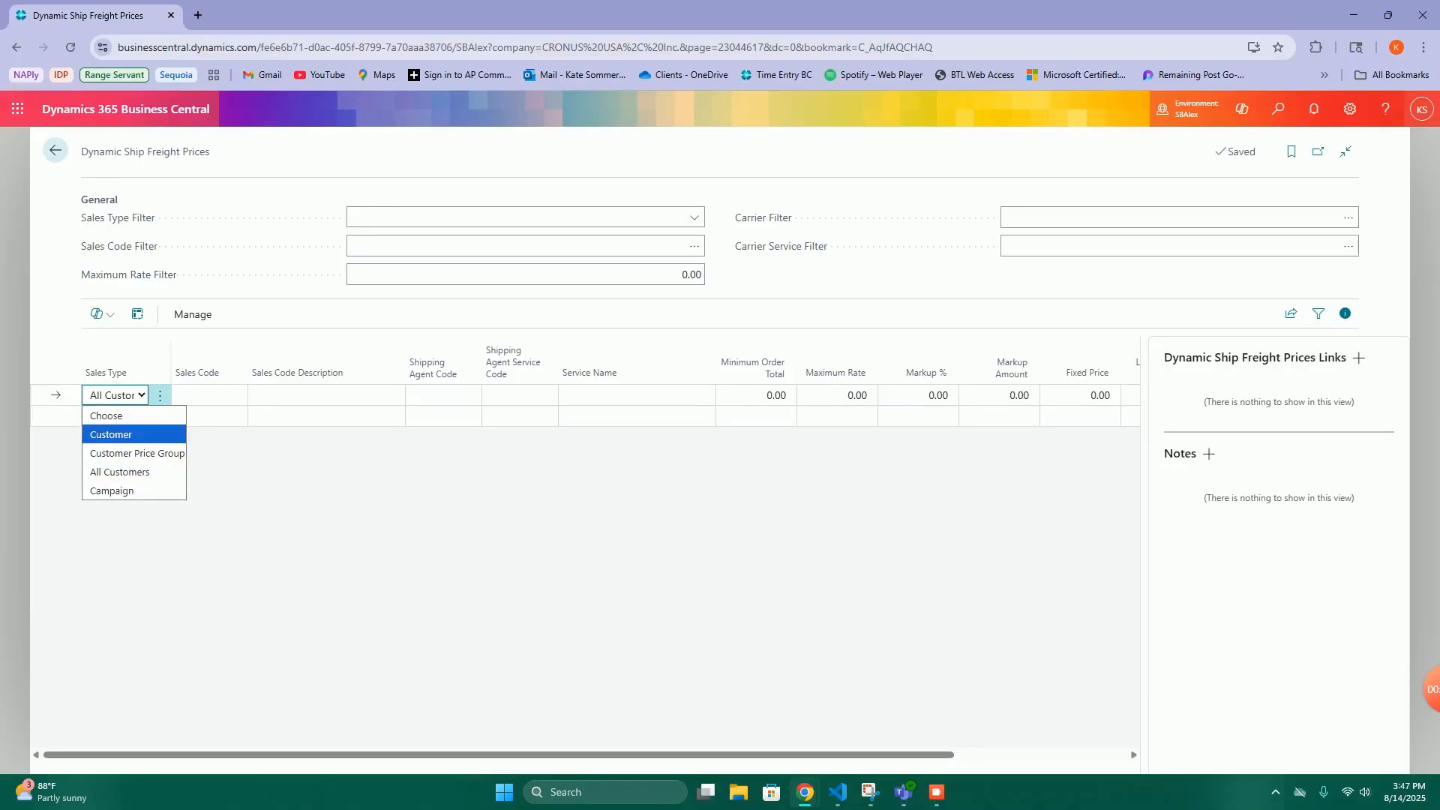
left_click(120, 472)
- Try assigning shipping agent UPS with the GROUND service to the All Customers freight price line
left_click(436, 395)
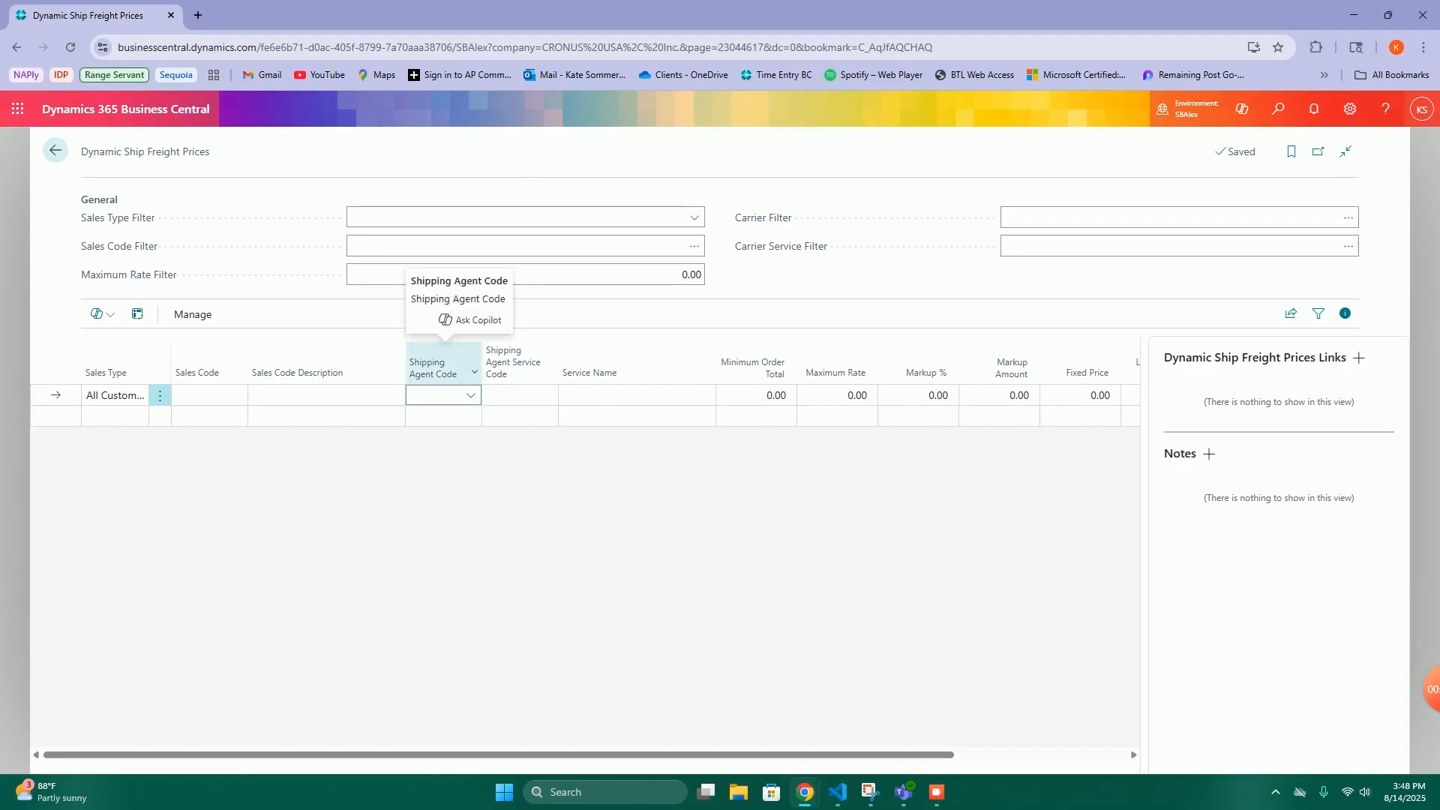
left_click(471, 395)
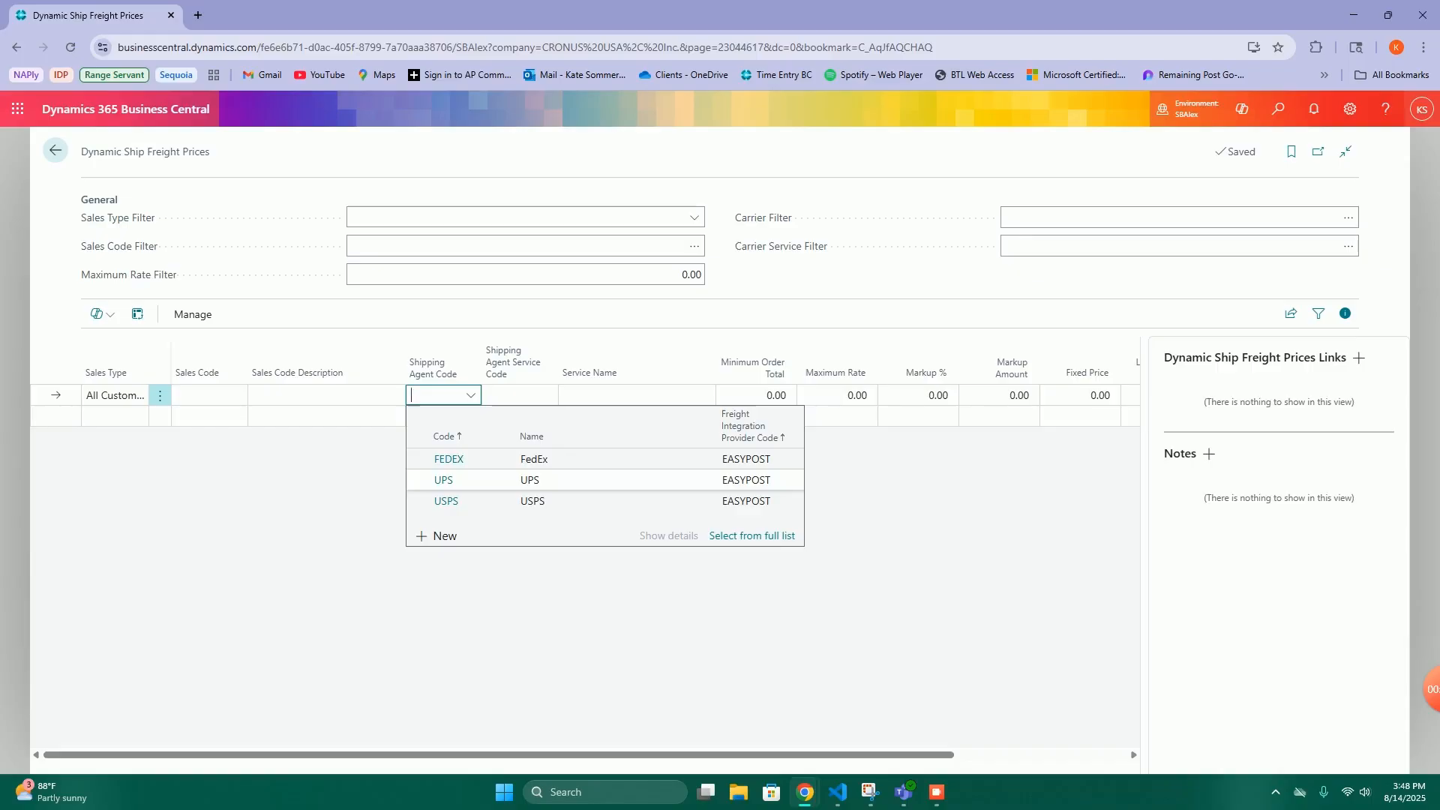
left_click(525, 480)
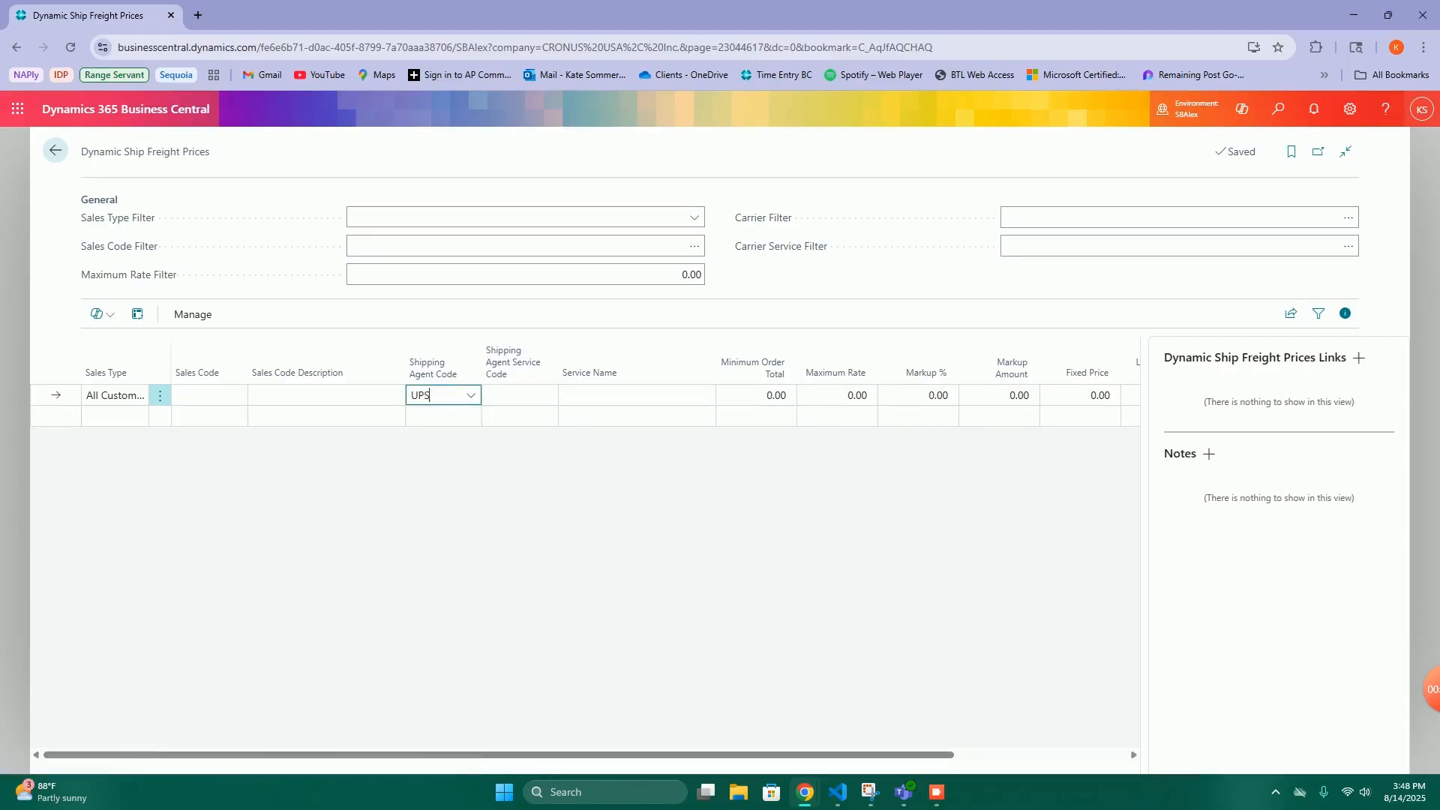
left_click(518, 395)
left_click(547, 395)
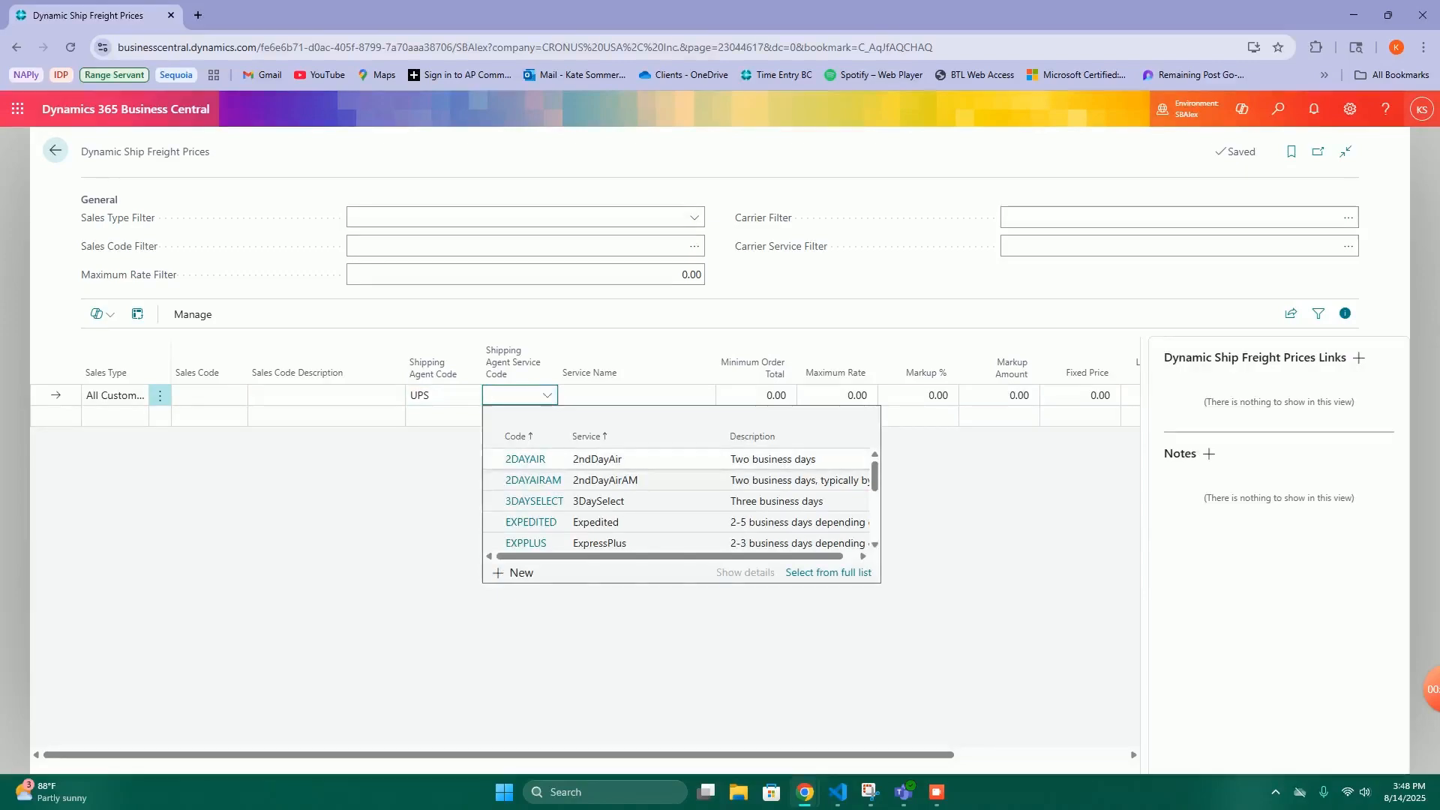
scroll(531, 501, "down", 1)
left_click(527, 510)
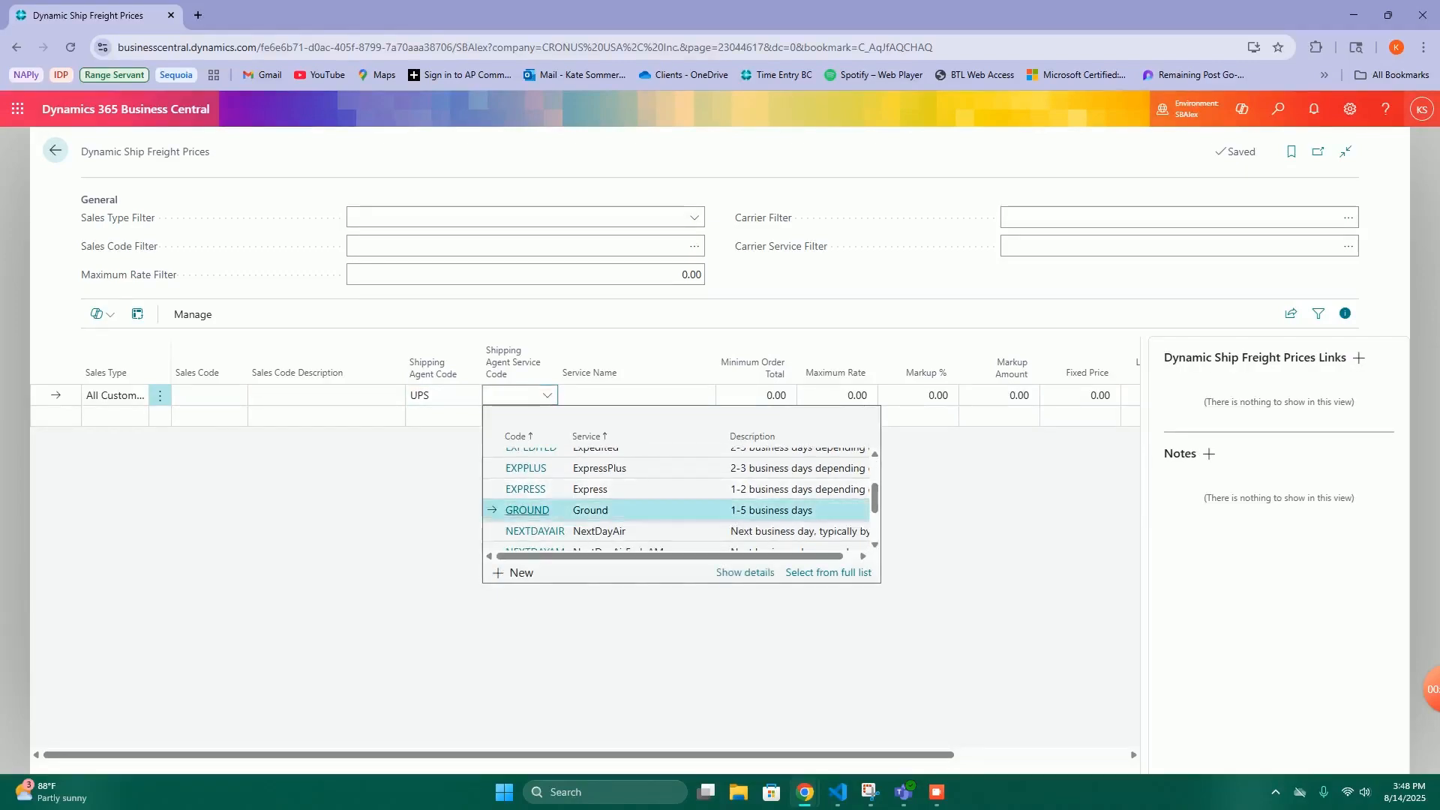
left_click(520, 415)
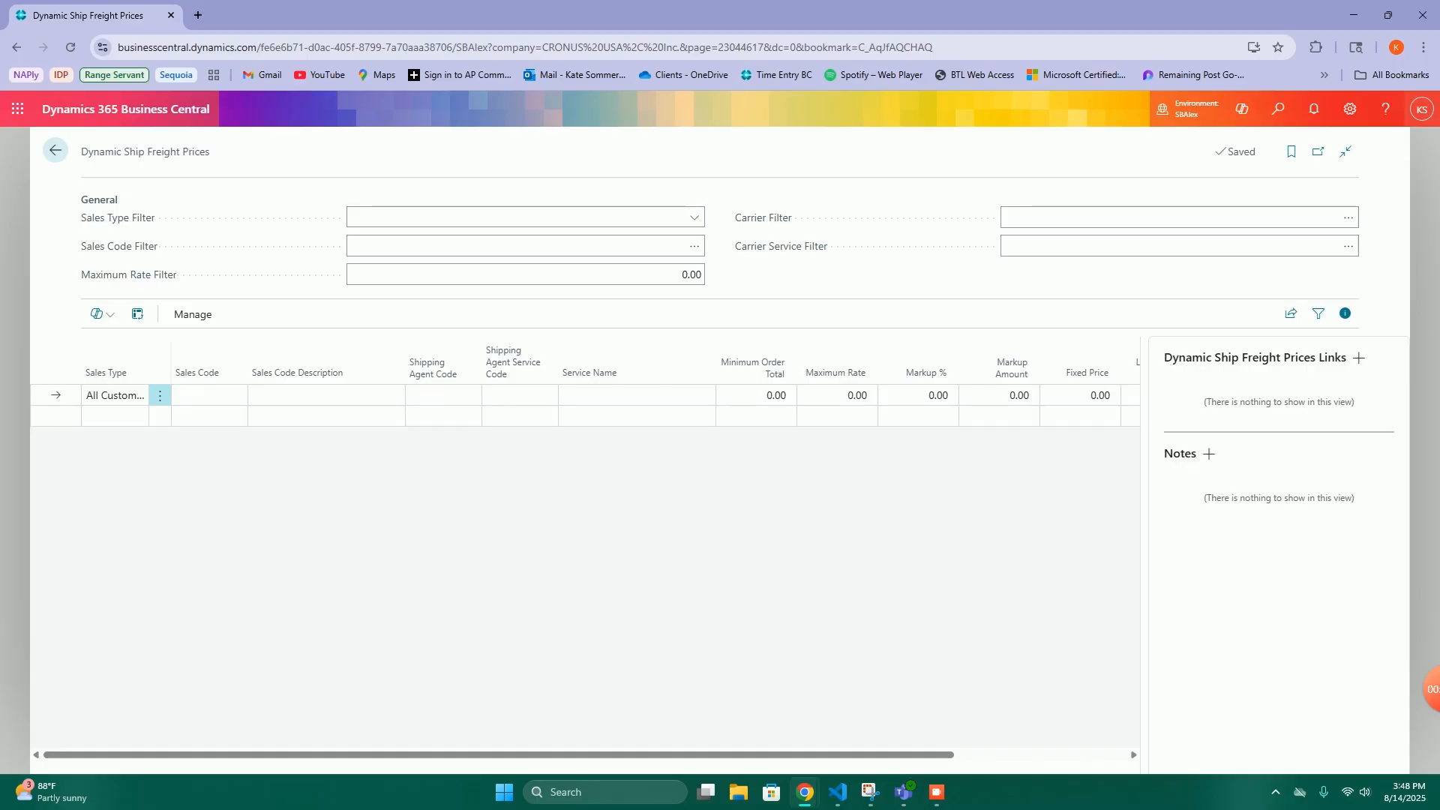
- Try a markup amount of 25 on the All Customers line and clear it again
left_click_drag(499, 754, 671, 755)
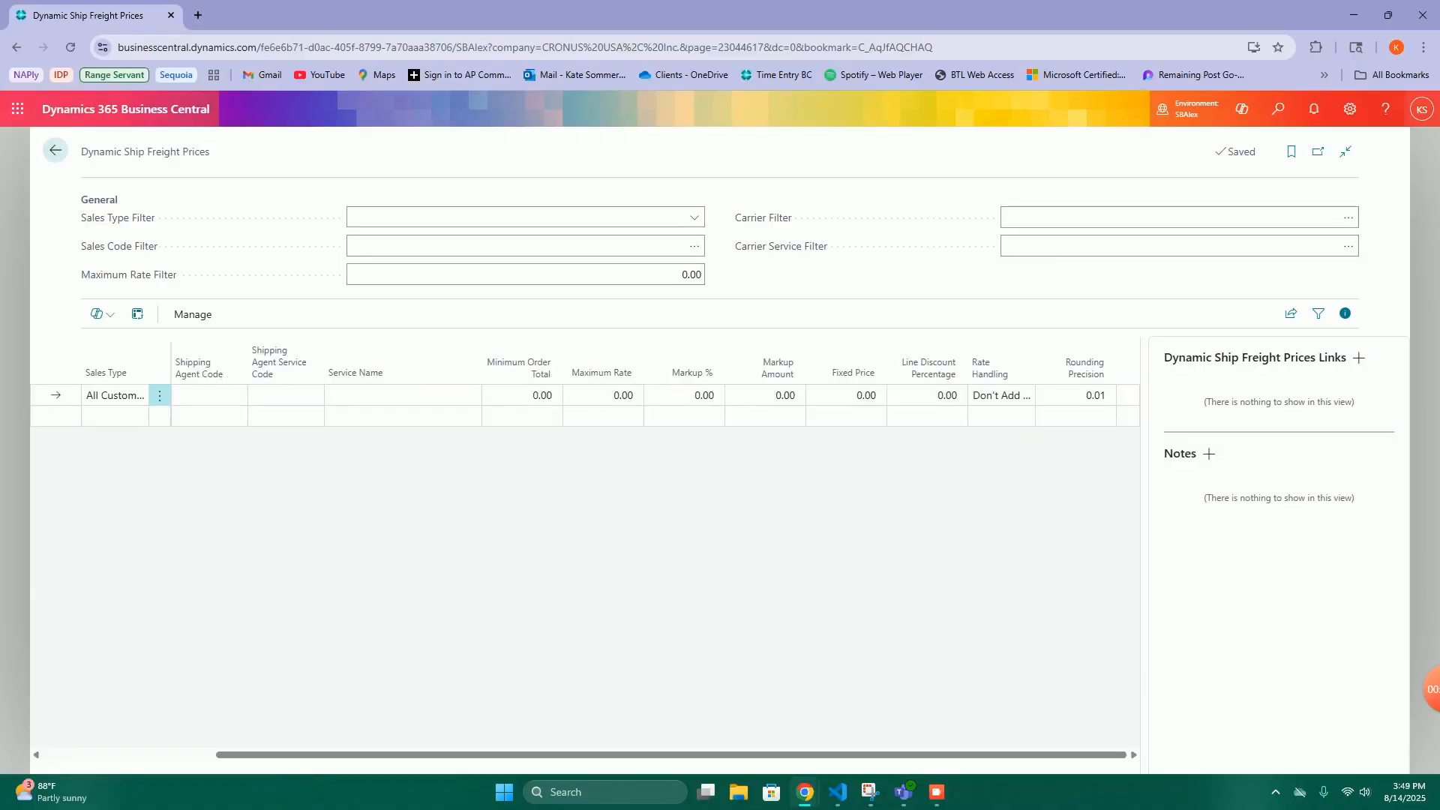
left_click(765, 396)
left_click(684, 395)
left_click(765, 395)
type("25")
key("BackSpace")
key("BackSpace")
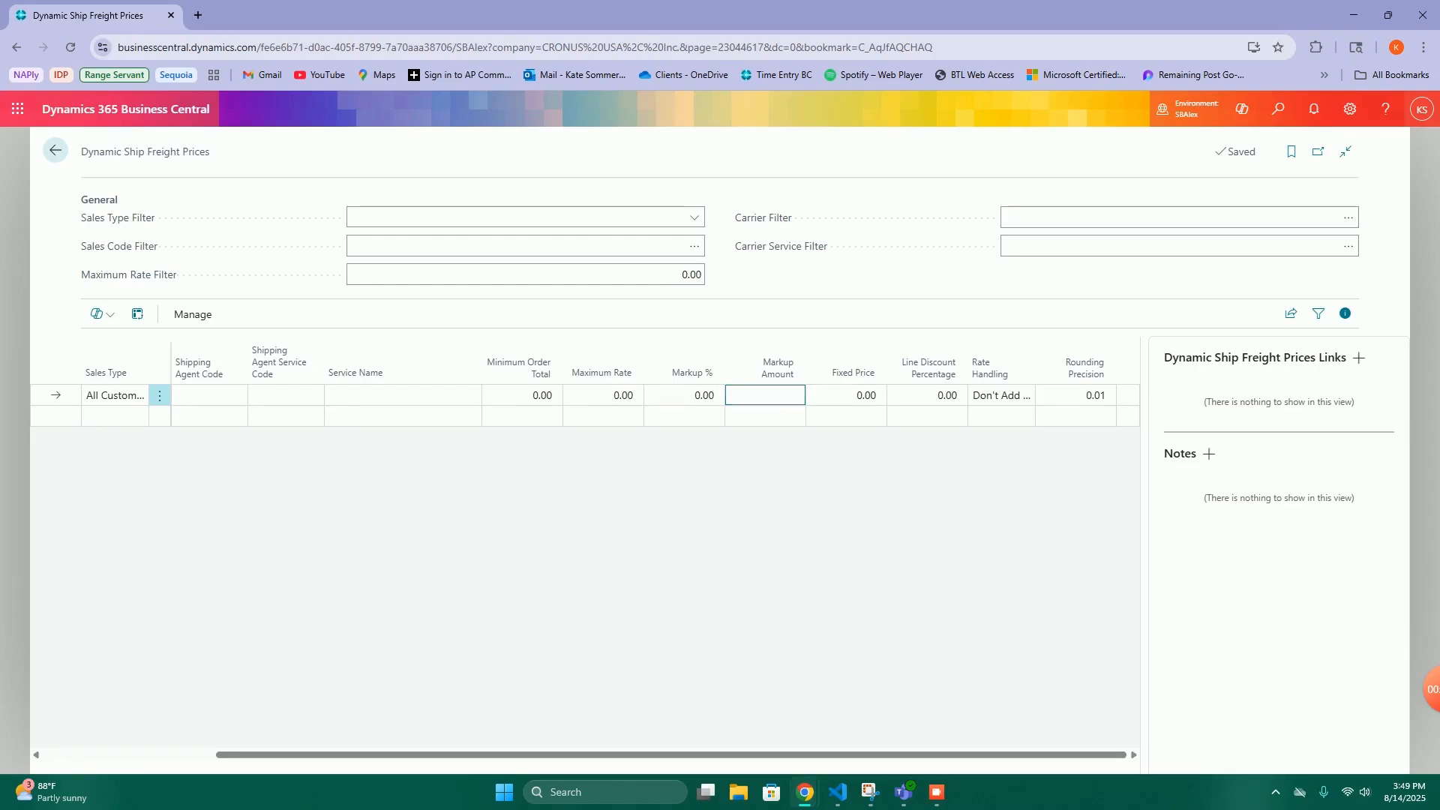
- Try a markup percentage of 10 on the All Customers line and clear it again
left_click(684, 396)
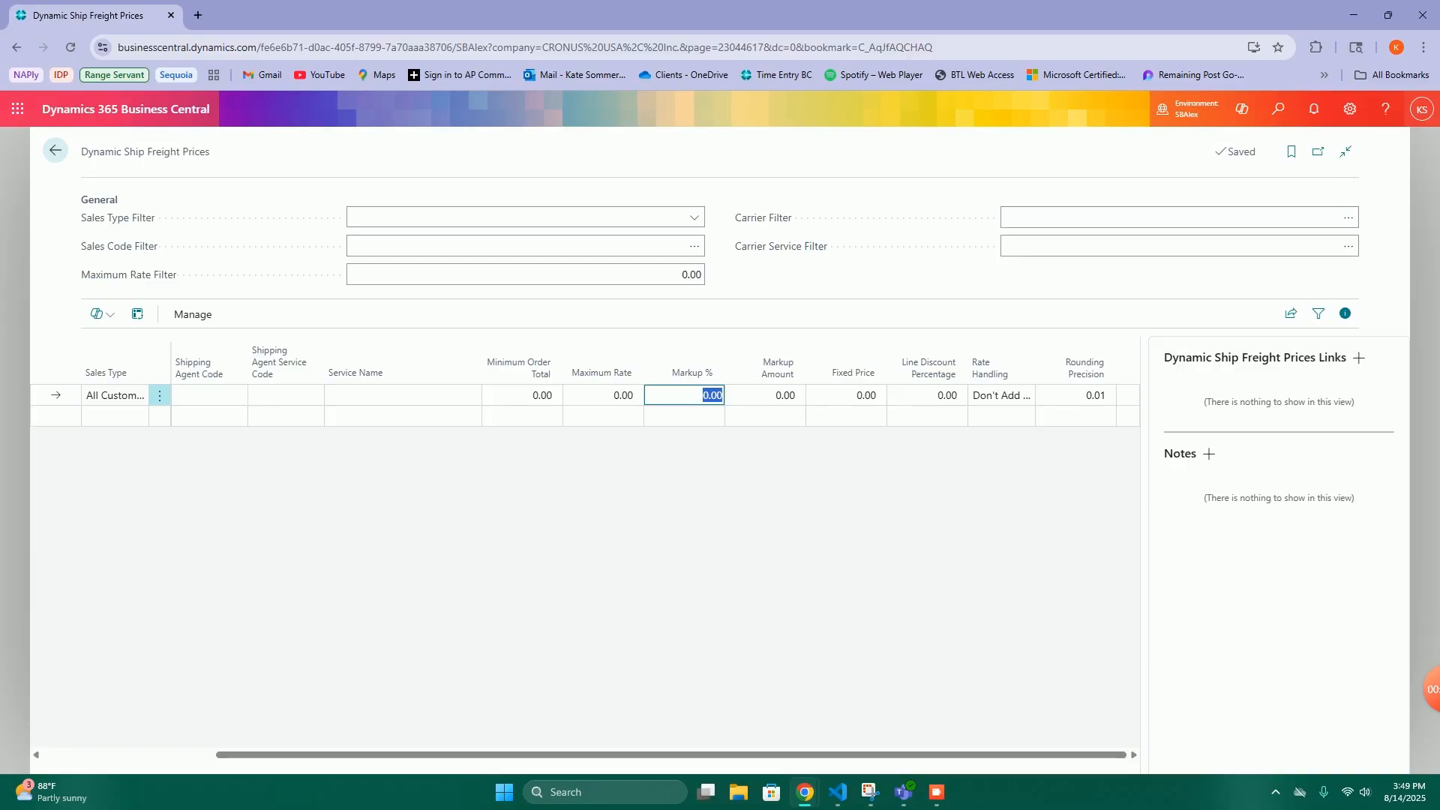
type("10")
key("BackSpace")
key("BackSpace")
- Try a fixed price of 40 on the All Customers line and clear it again
left_click(846, 395)
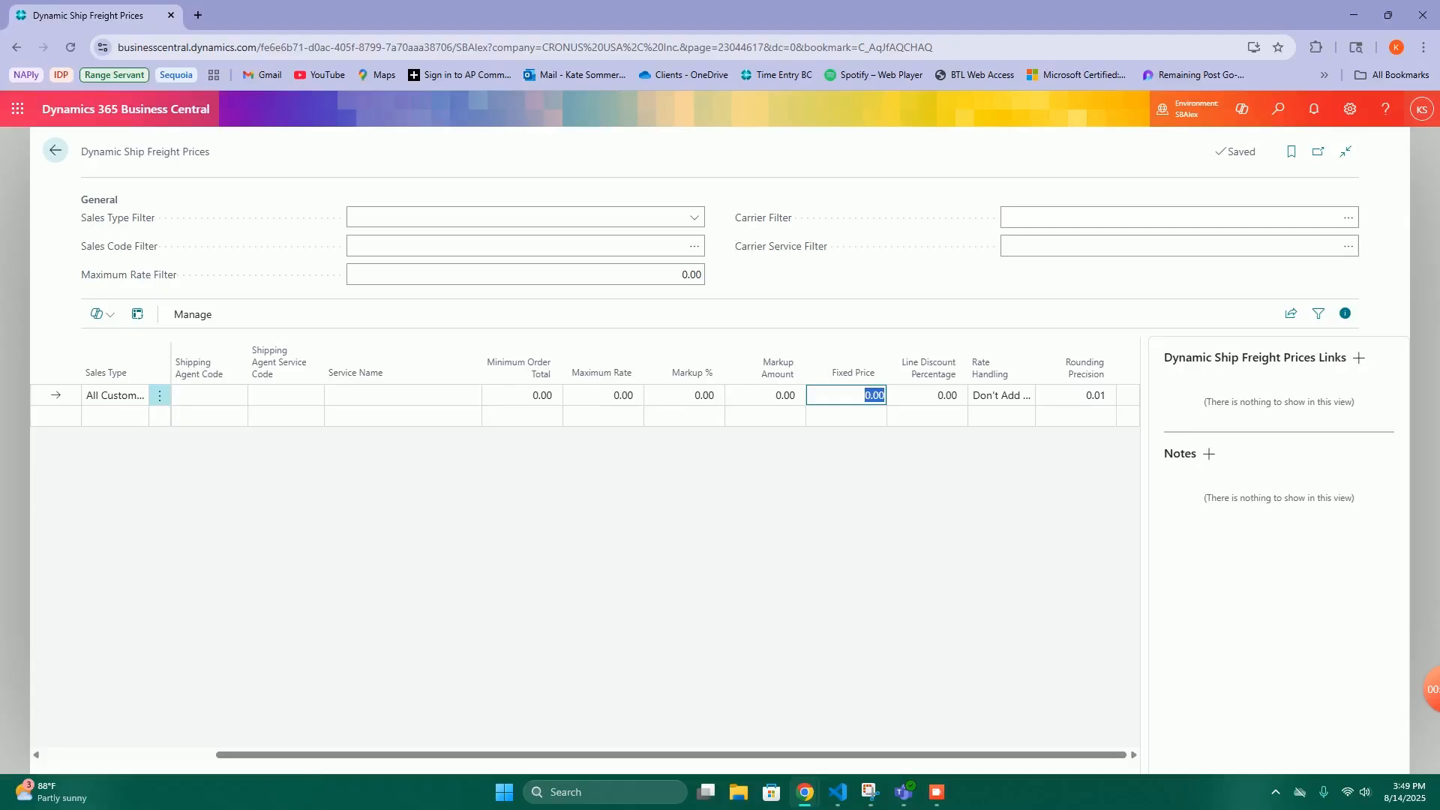
type("40")
left_click(845, 510)
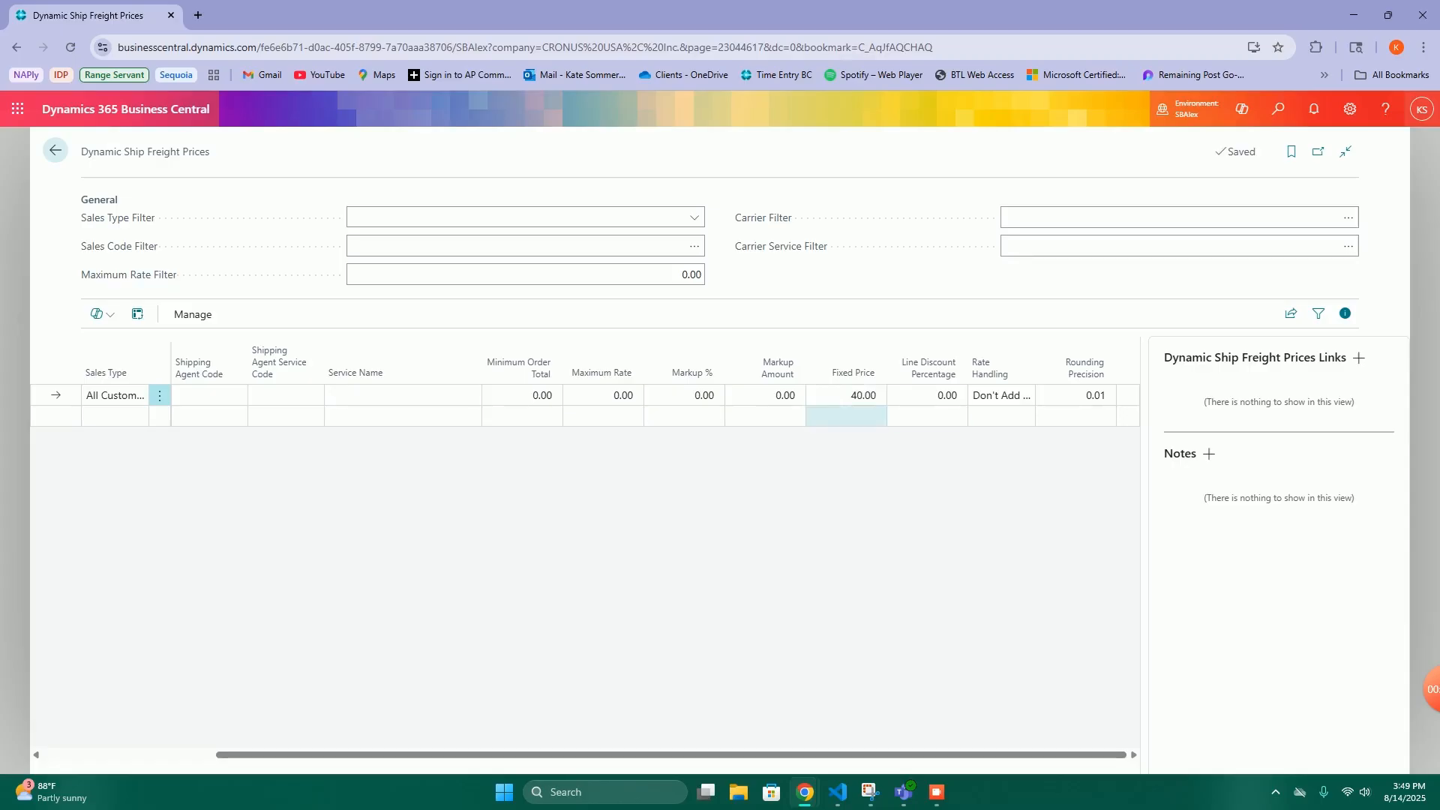
left_click(846, 396)
key("BackSpace")
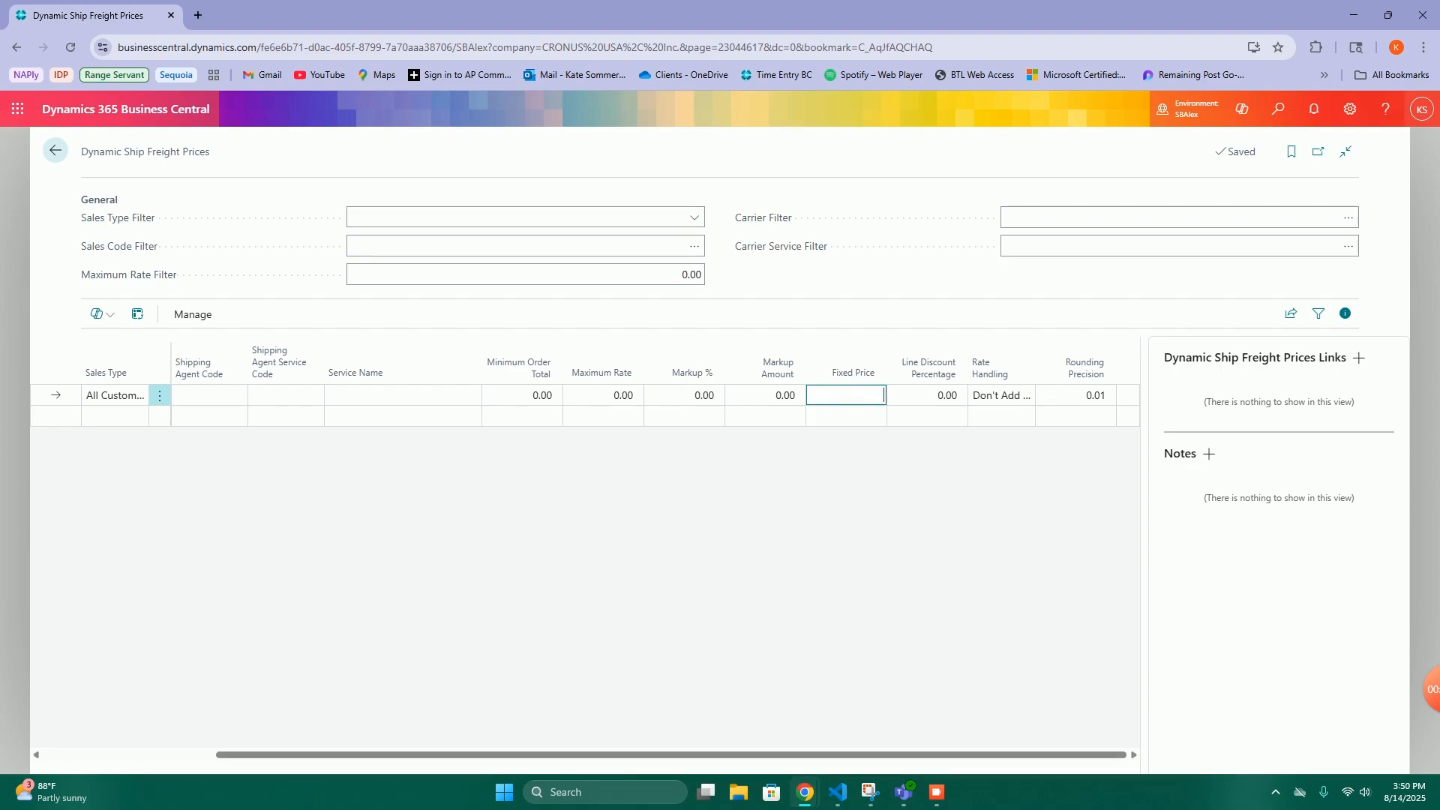
key("Tab")
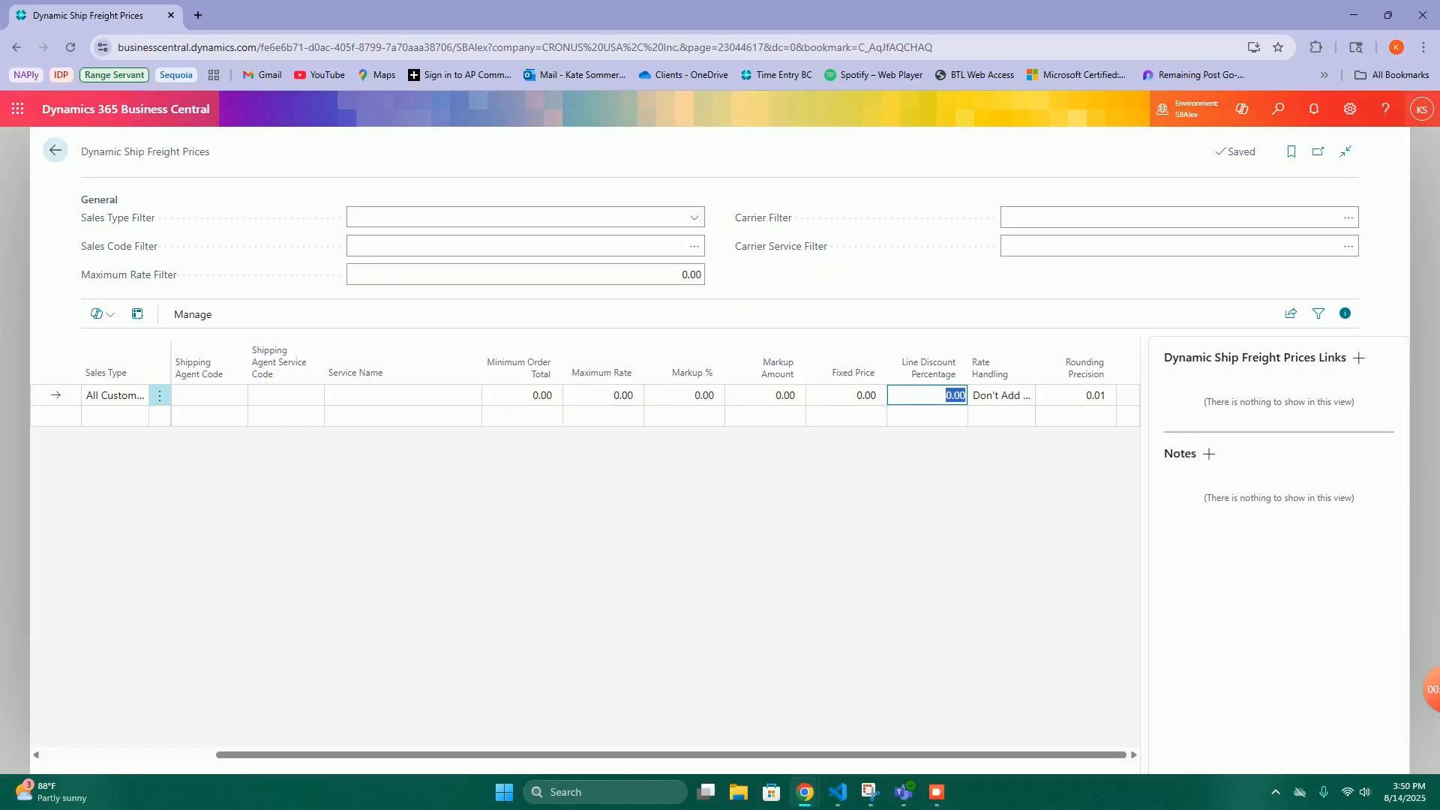
- Set the line discount percentage to 10 and the minimum order total to 10,000 on the All Customers line
type("10")
key("Tab")
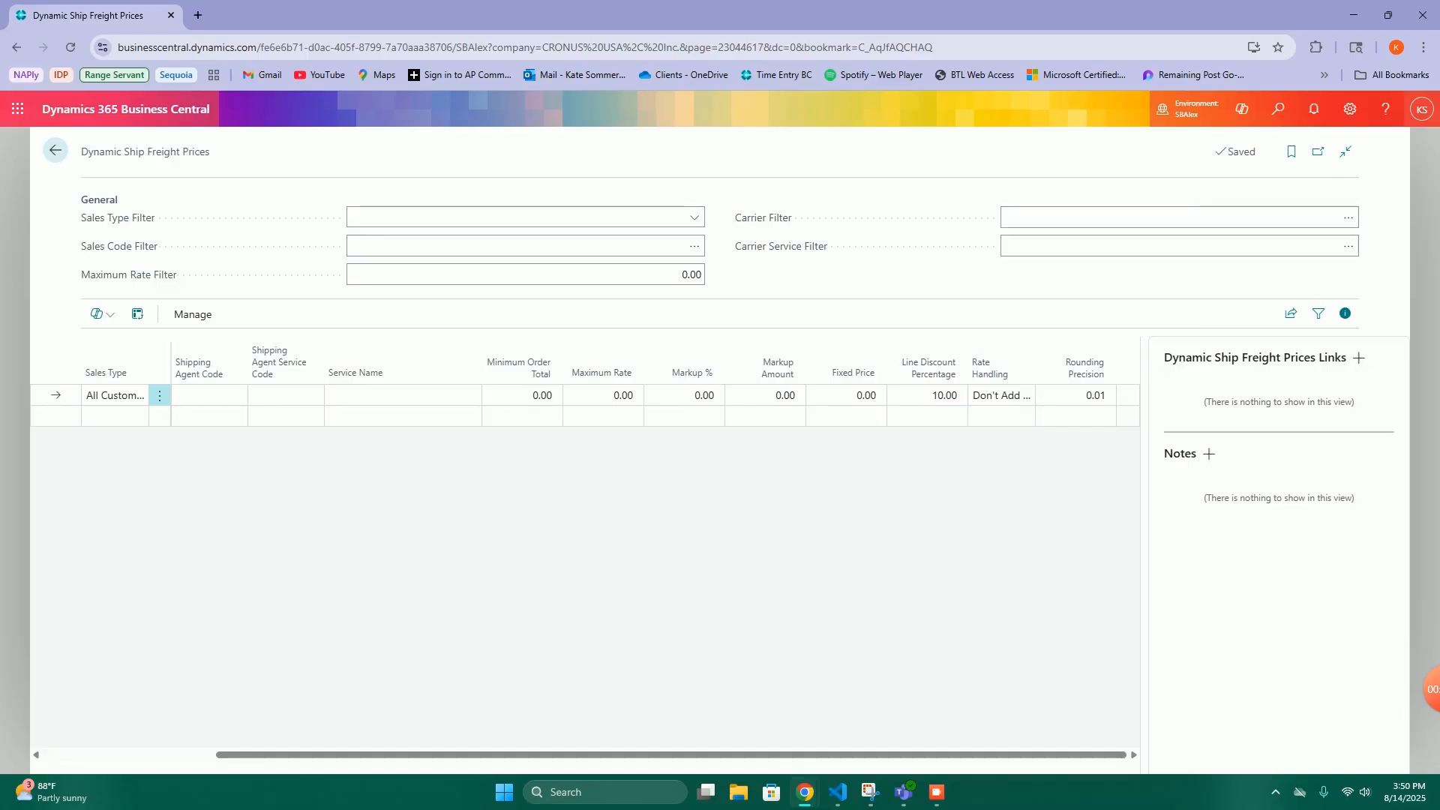
left_click(522, 395)
left_click(927, 395)
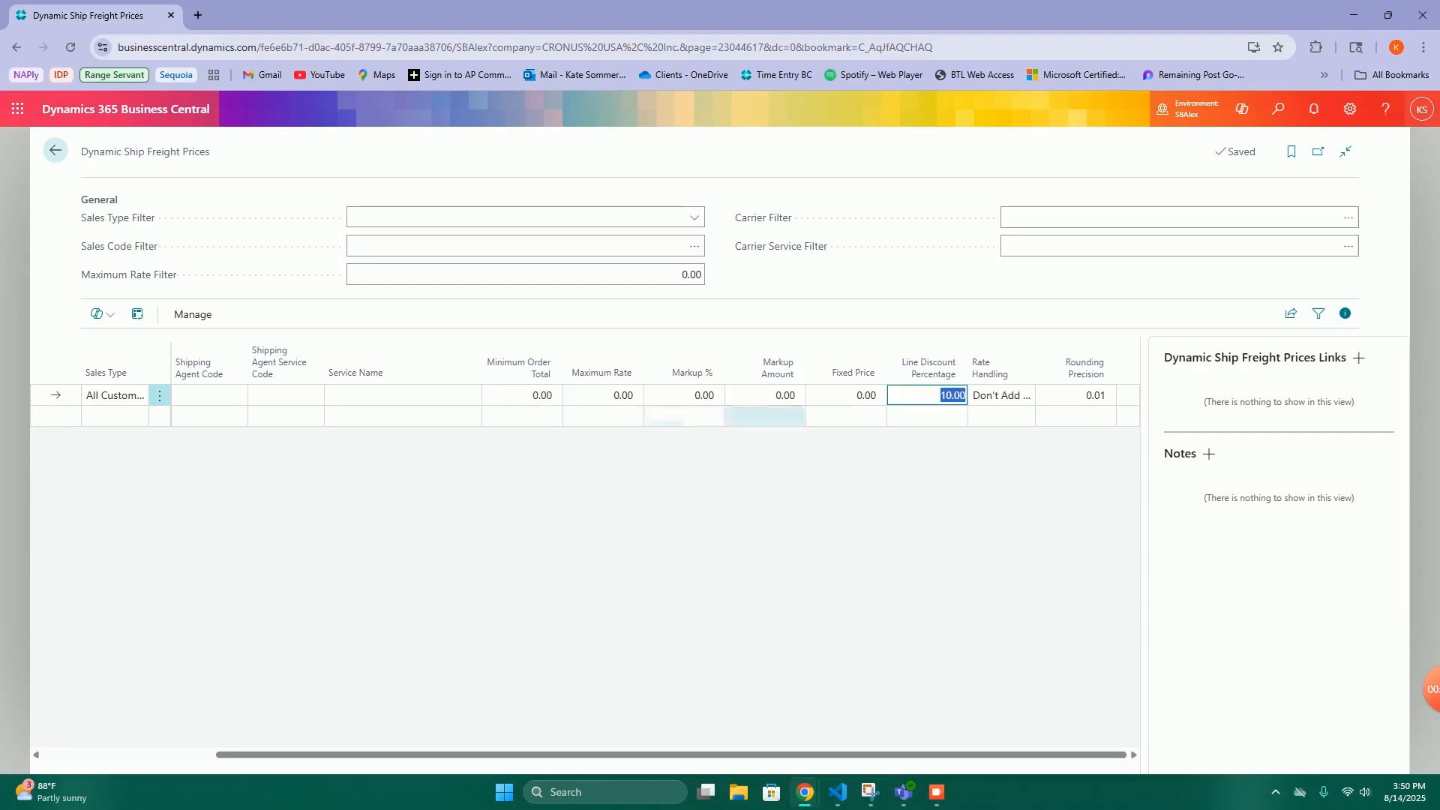
left_click(522, 395)
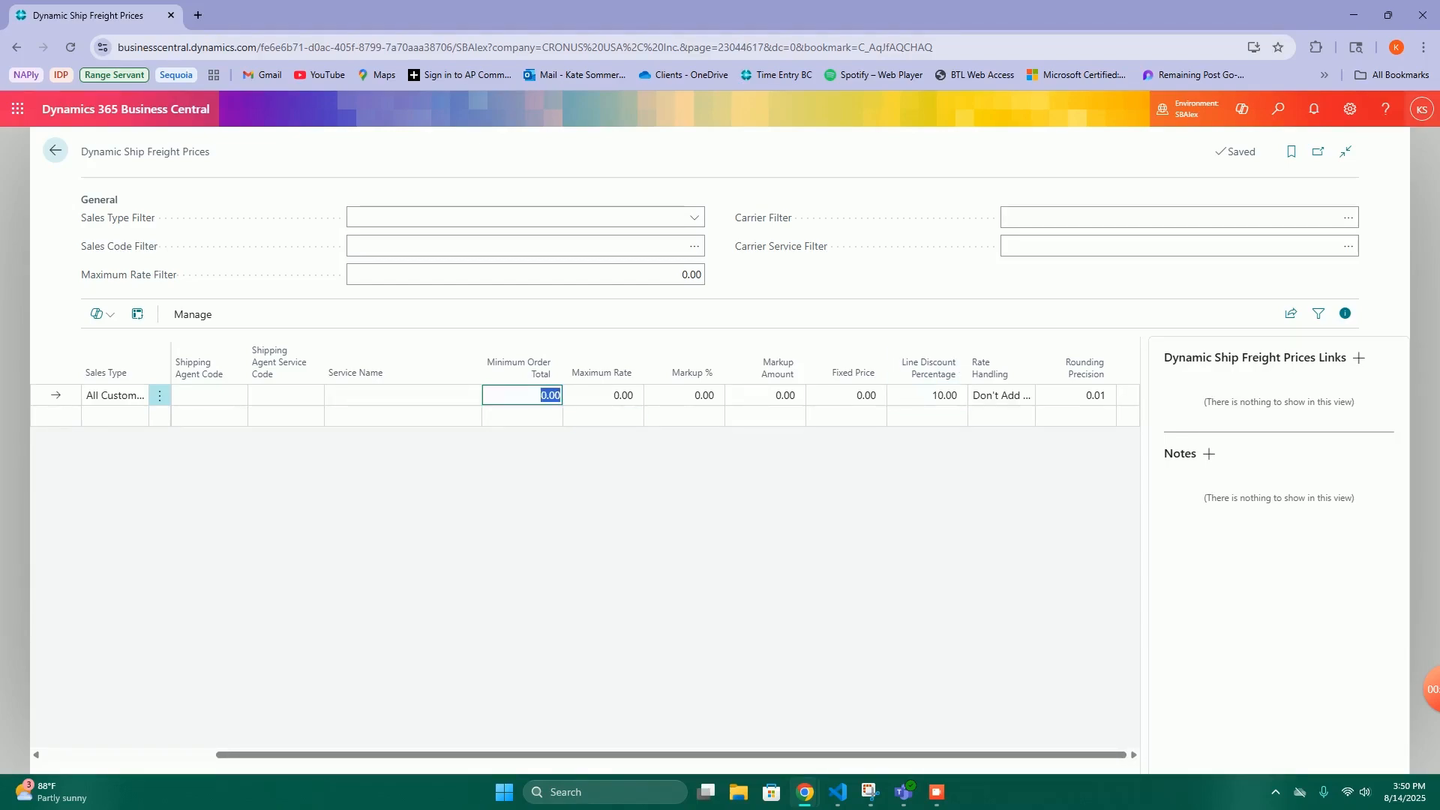
type("10000")
left_click(522, 487)
- Set the rate handling of the All Customers line to Add Combined Markup
left_click(1006, 396)
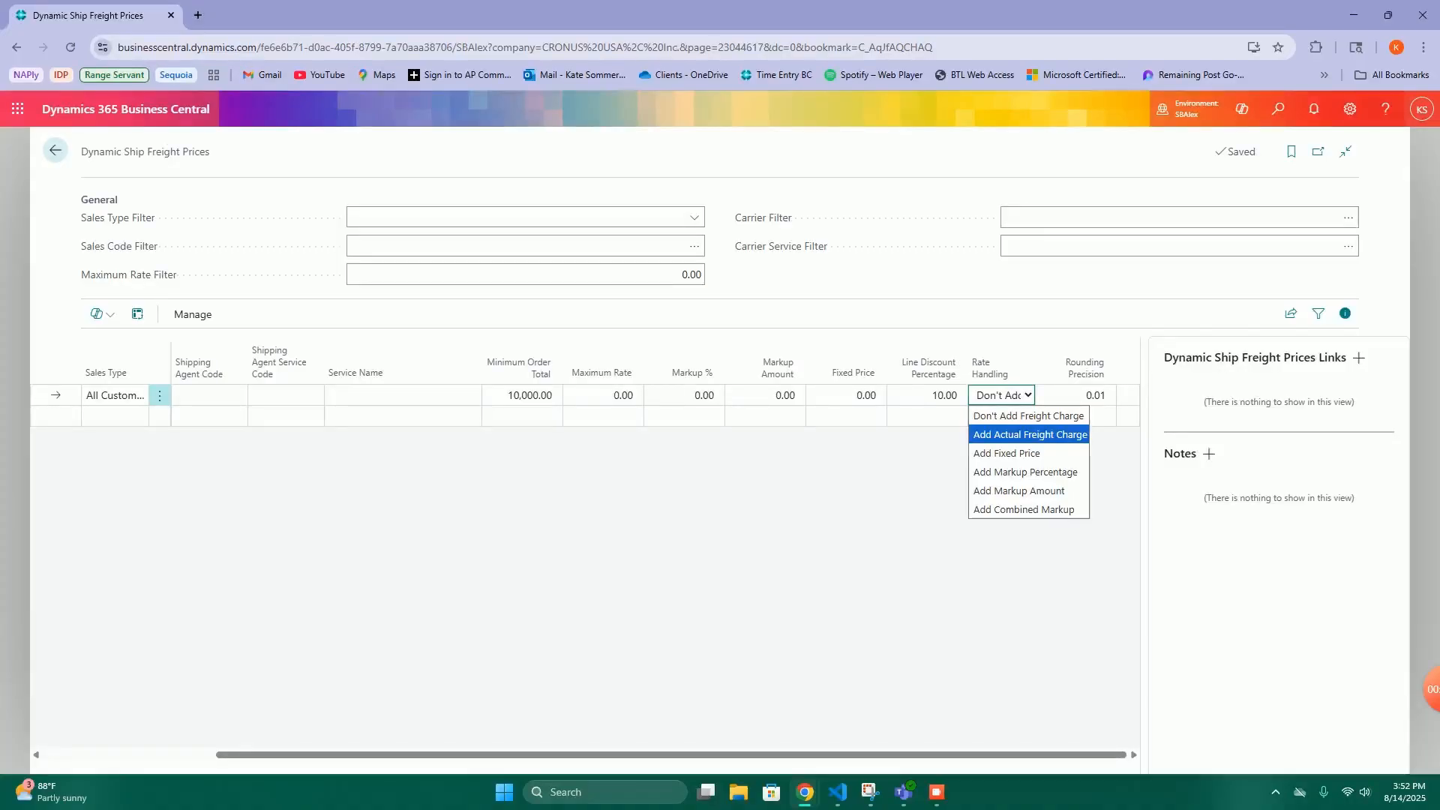
key("Down")
key("Down")
key("Down")
key("Down")
key("Return")
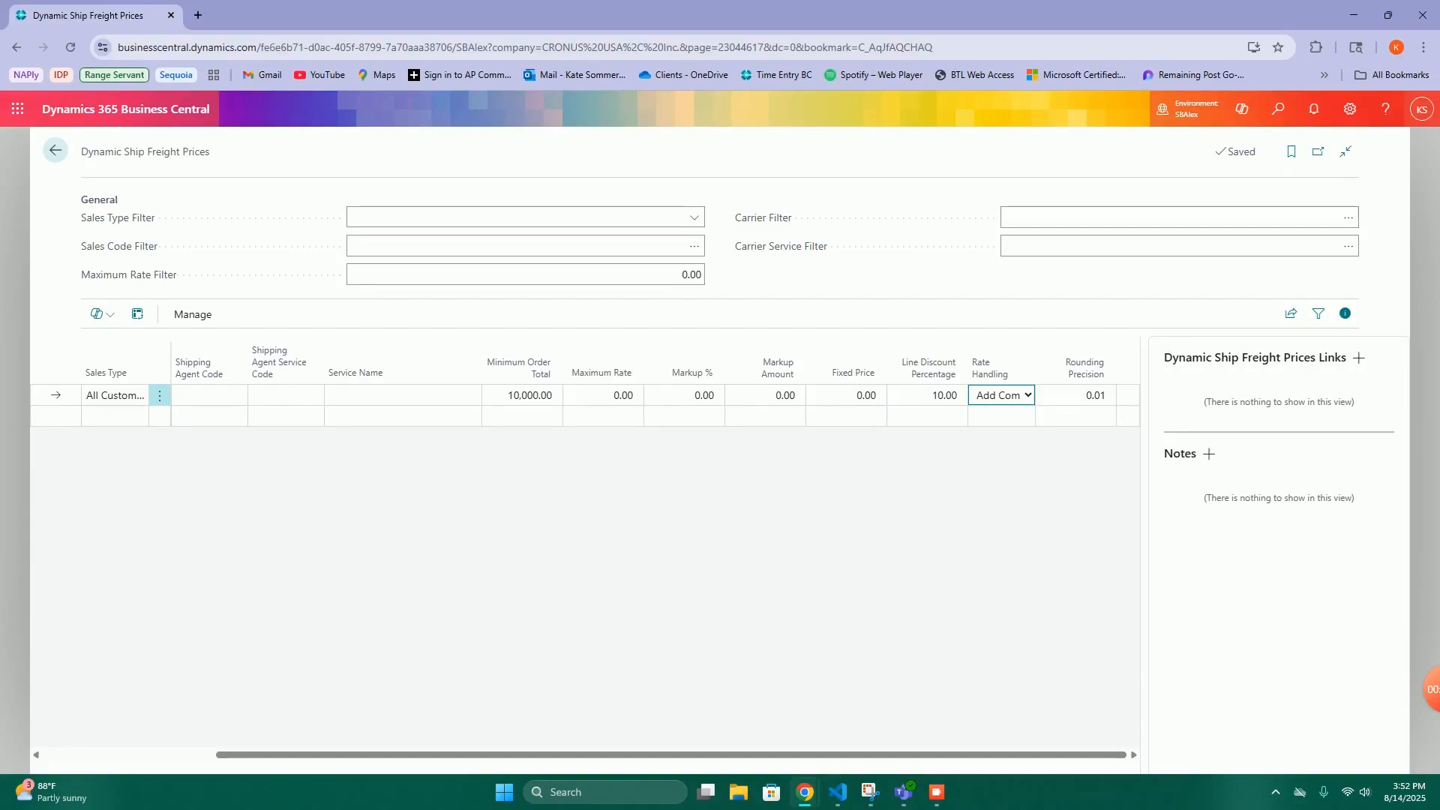
- Clear the minimum order total and set the markup amount to 5 on the All Customers line
left_click(525, 395)
key("BackSpace")
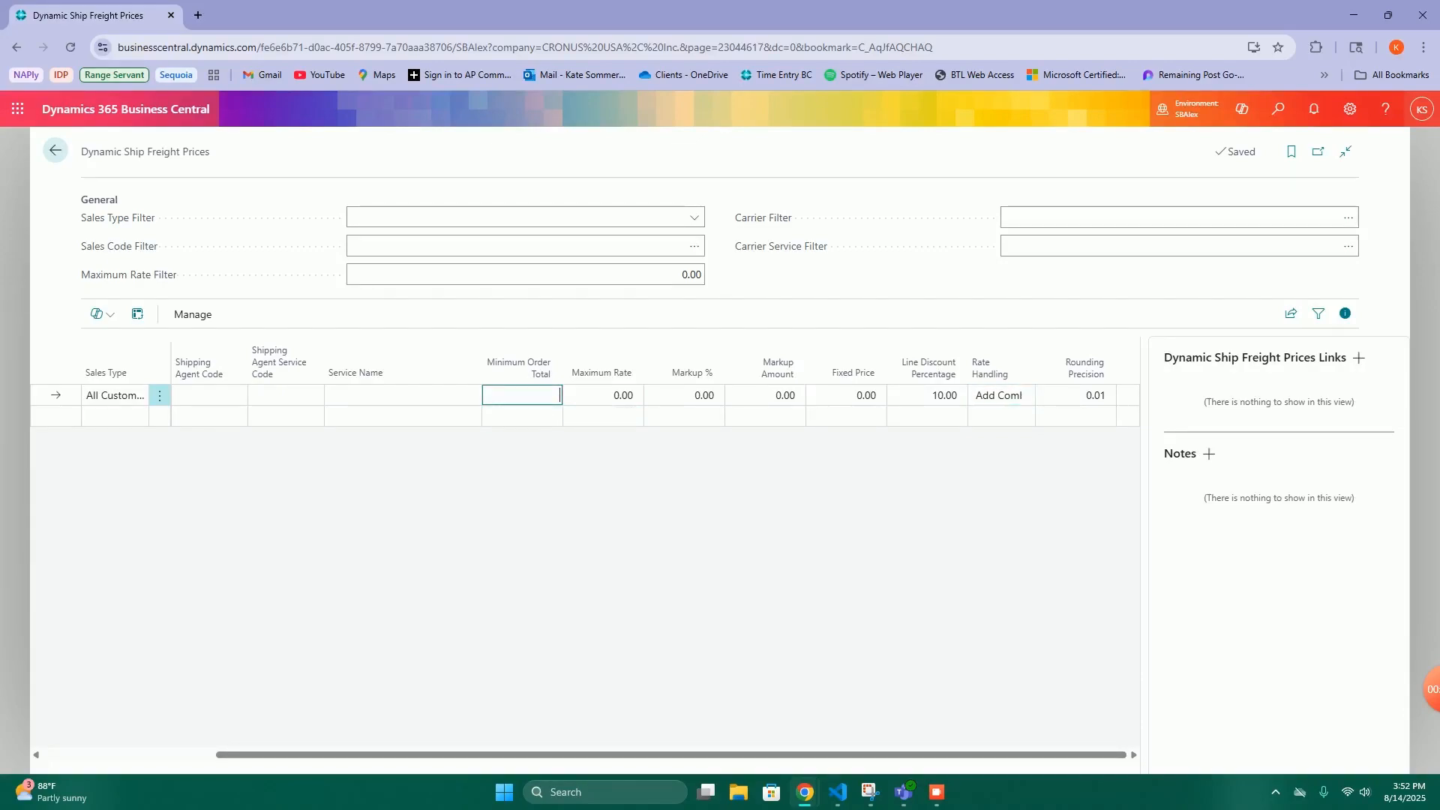
left_click(765, 395)
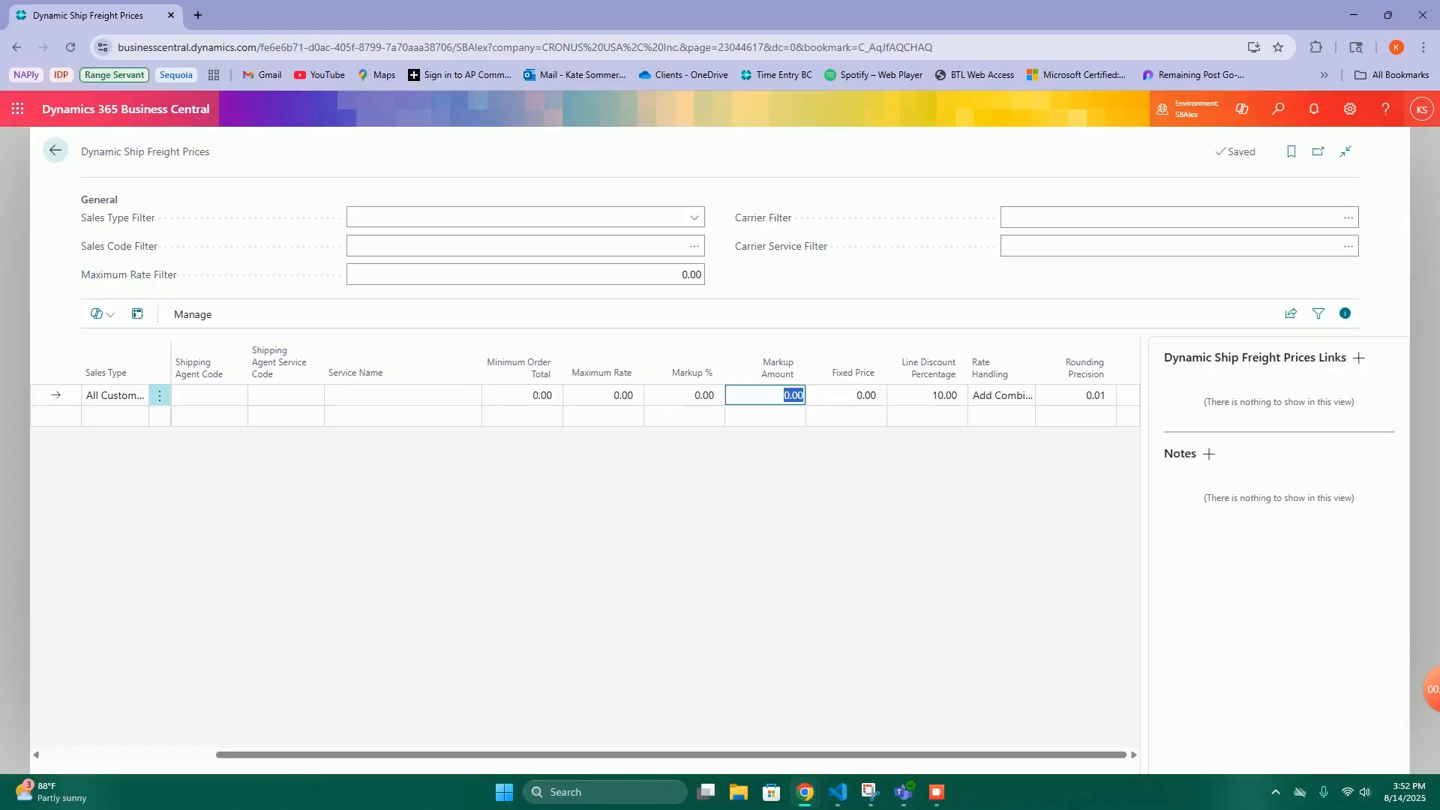
type("5")
key("Tab")
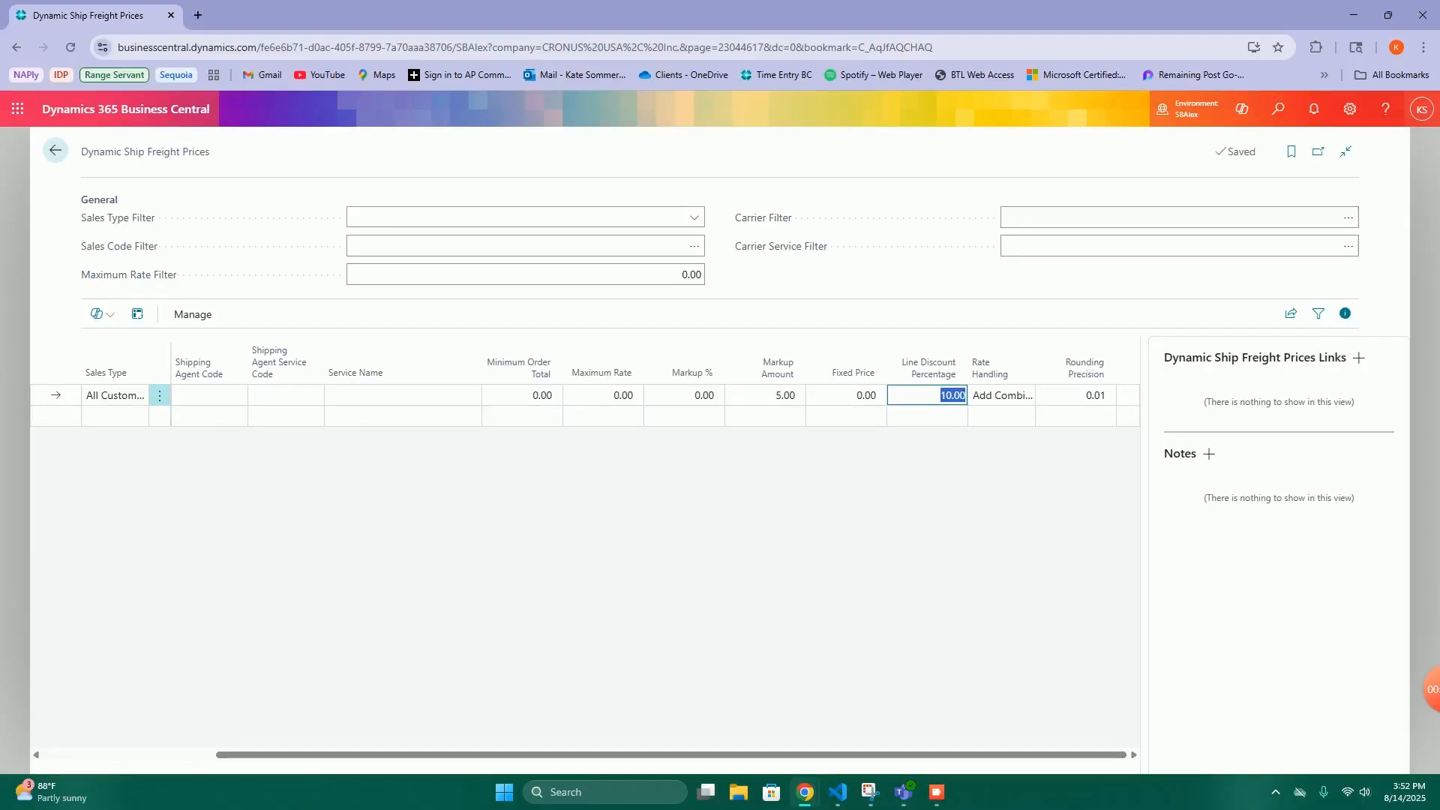
- Clear the line discount percentage and set the rate handling to Add Markup Amount on the All Customers line
key("BackSpace")
left_click(1002, 395)
left_click(1018, 491)
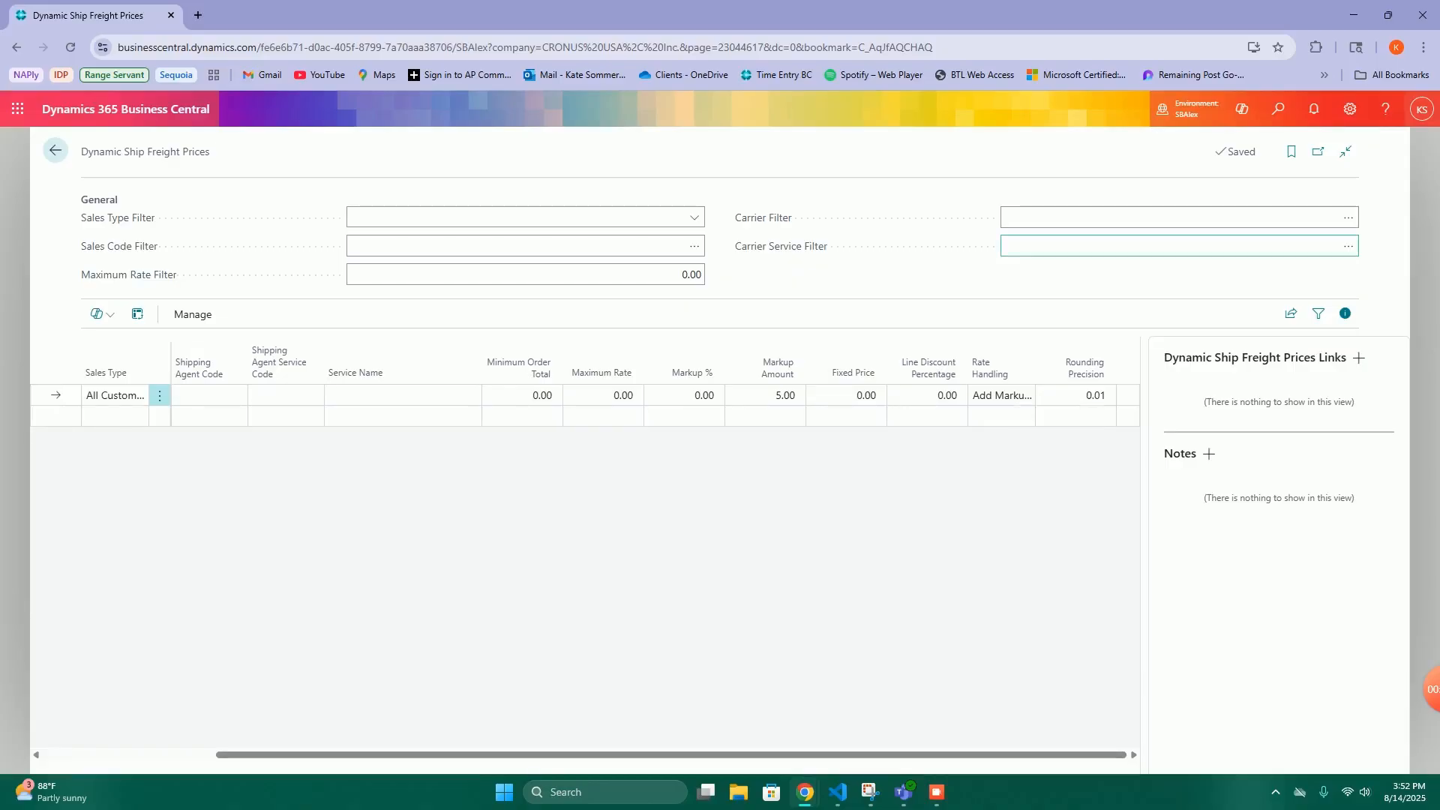
- Search for "order pack" and open the Dynamic Ship Order Packaging list
left_click(1278, 109)
type("order pack")
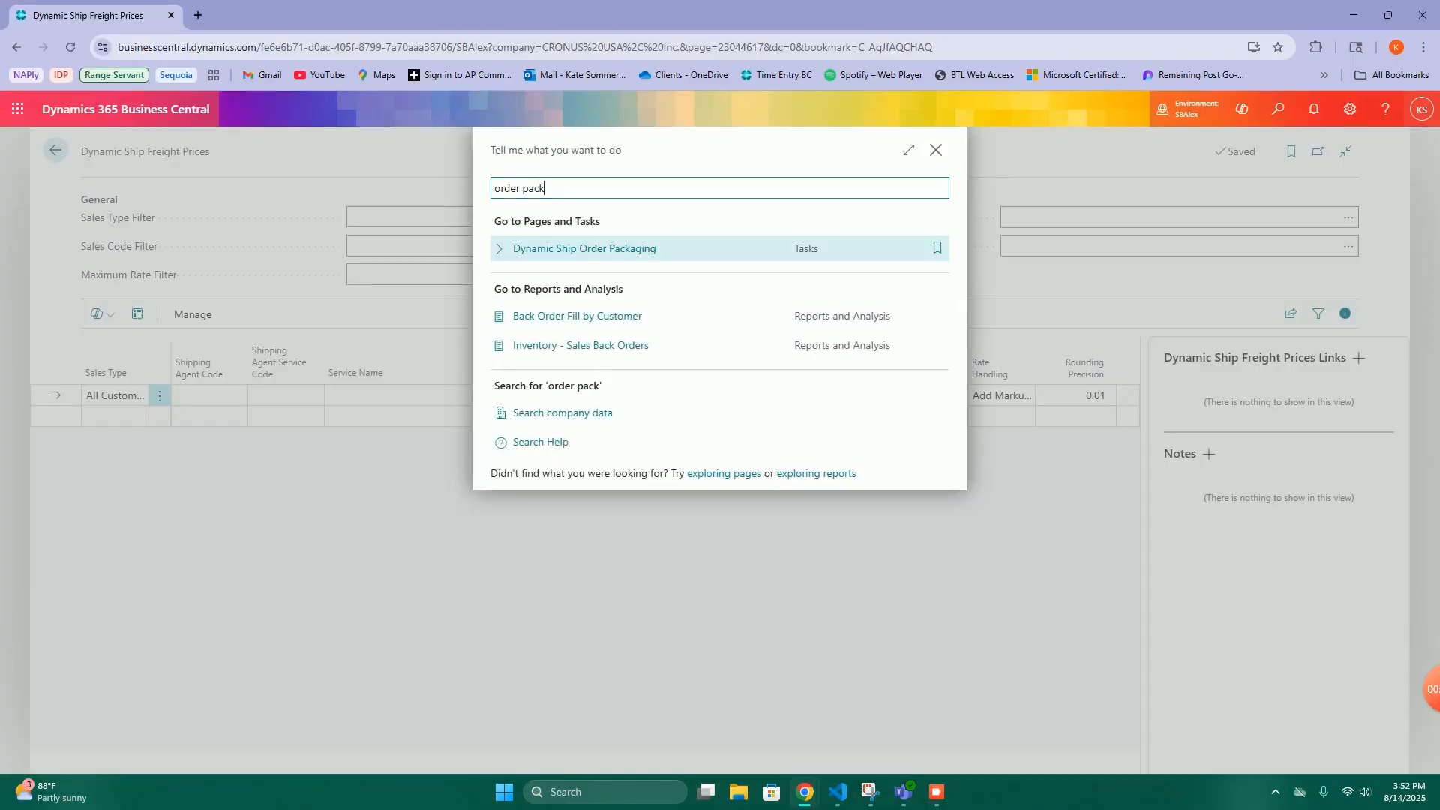
key("Return")
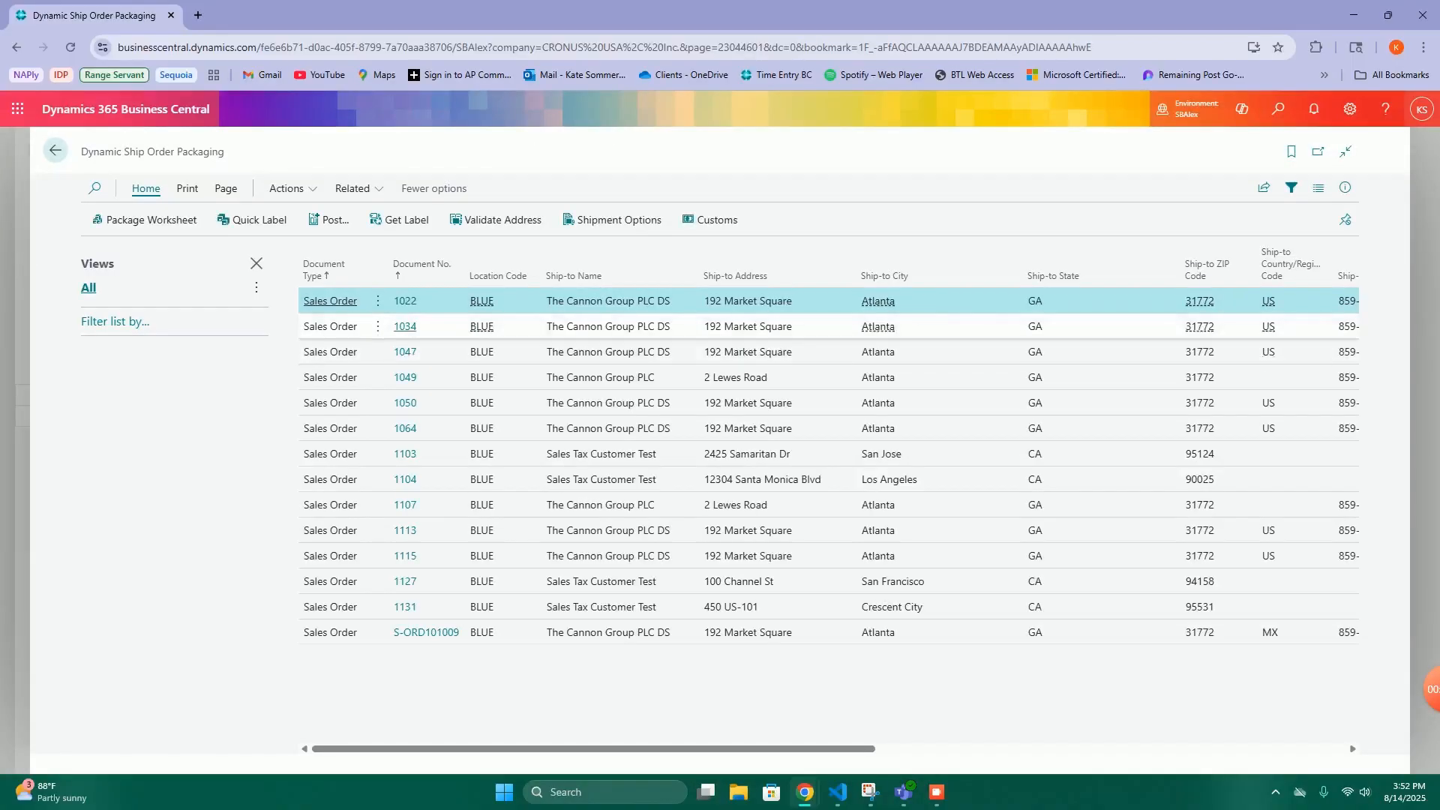
- Open the package worksheet of the second sales order in the list and request its carrier label
left_click(405, 326)
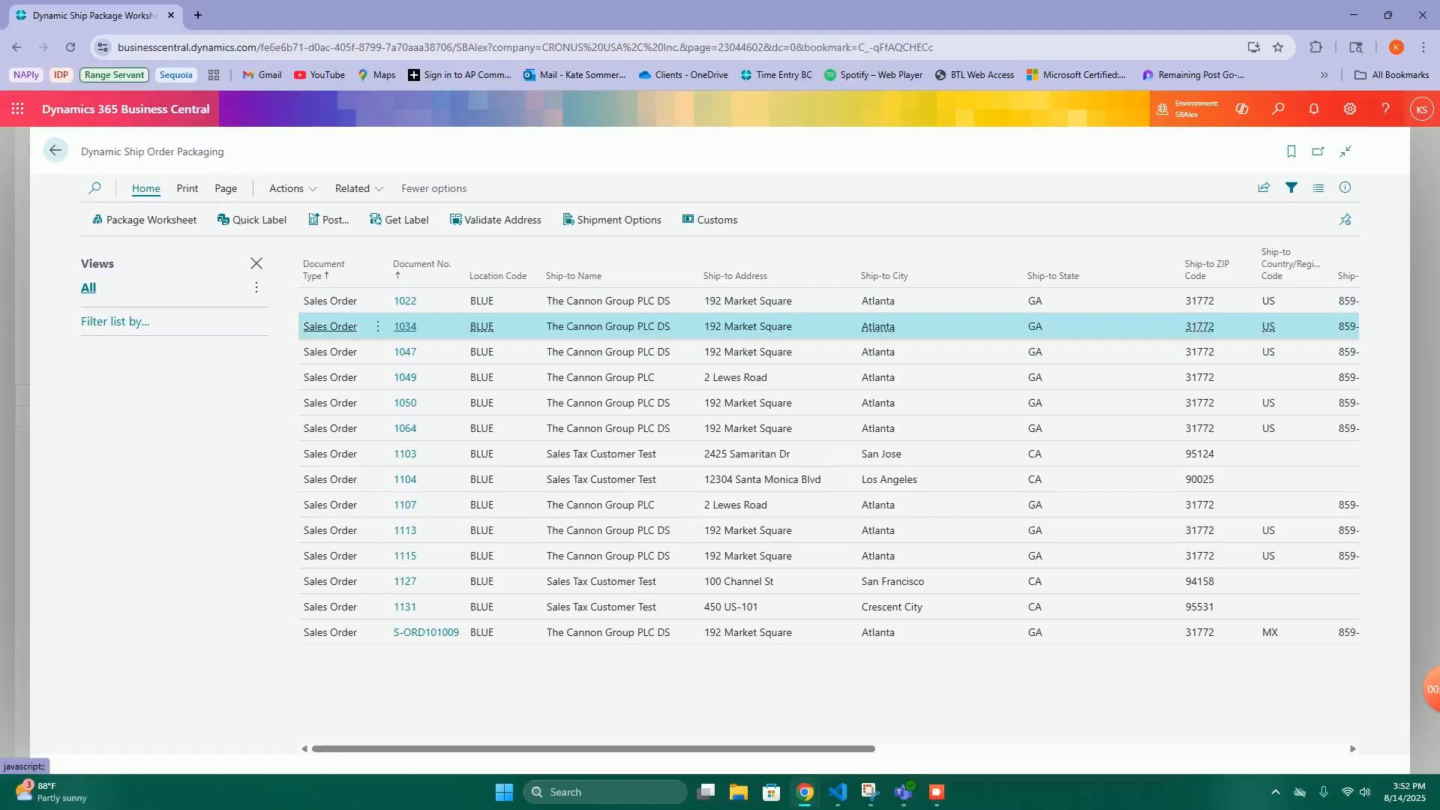
left_click(121, 402)
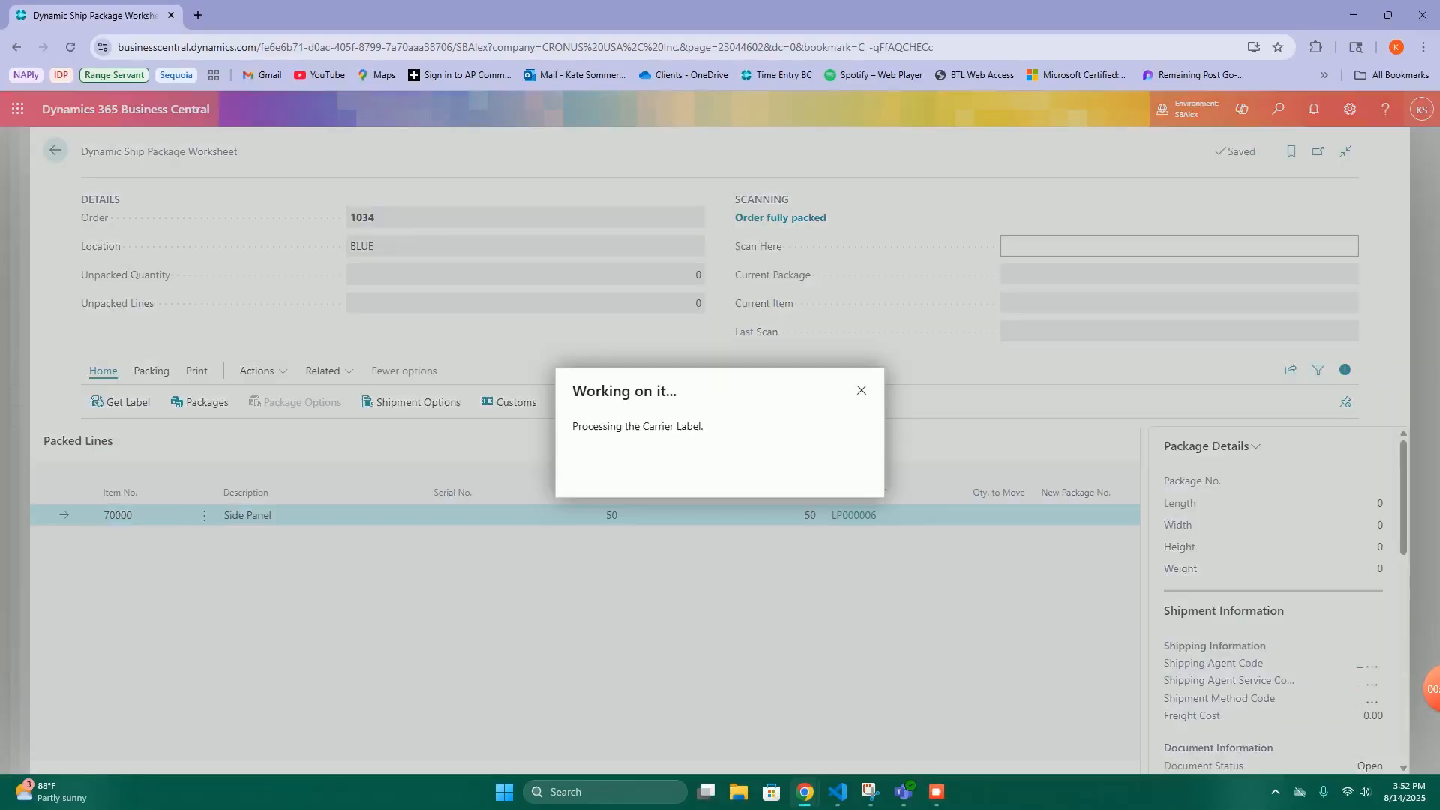